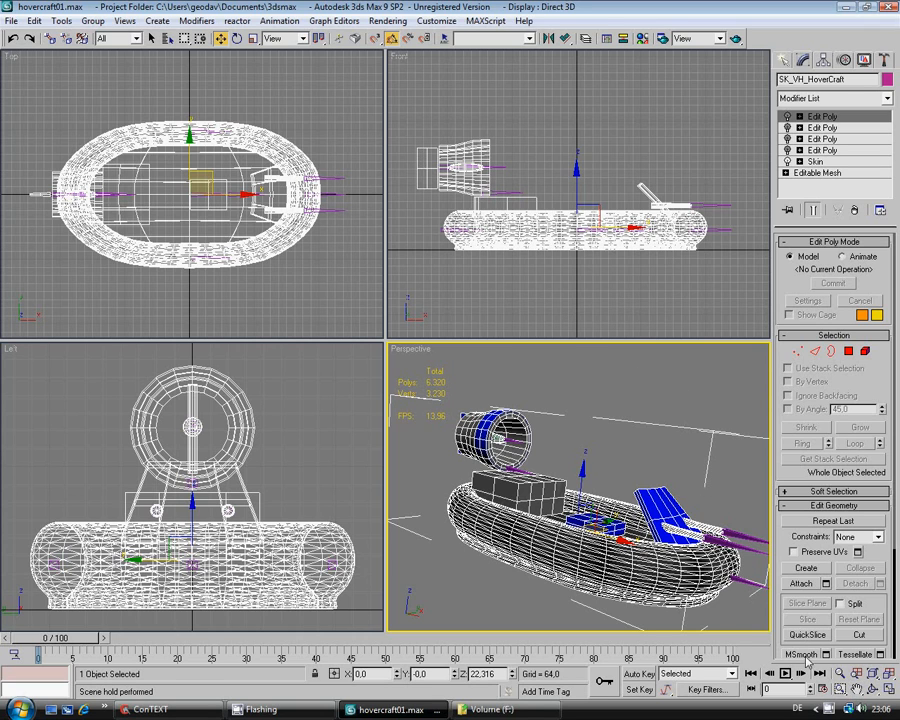
Select the craft_dam_front bone and the engine_fan bone in the Front view to inspect them
{"action": "left_click", "coordinate": [857, 689]}
{"action": "left_click_drag", "start_coordinate": [672, 566], "coordinate": [657, 548]}
{"action": "key", "text": "w"}
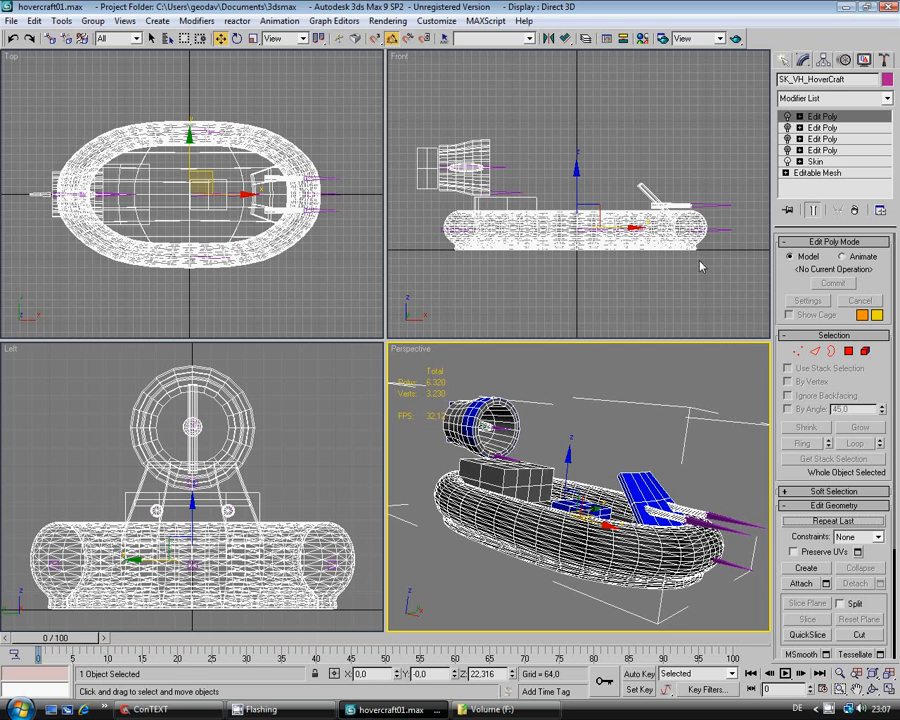
{"action": "left_click", "coordinate": [717, 229]}
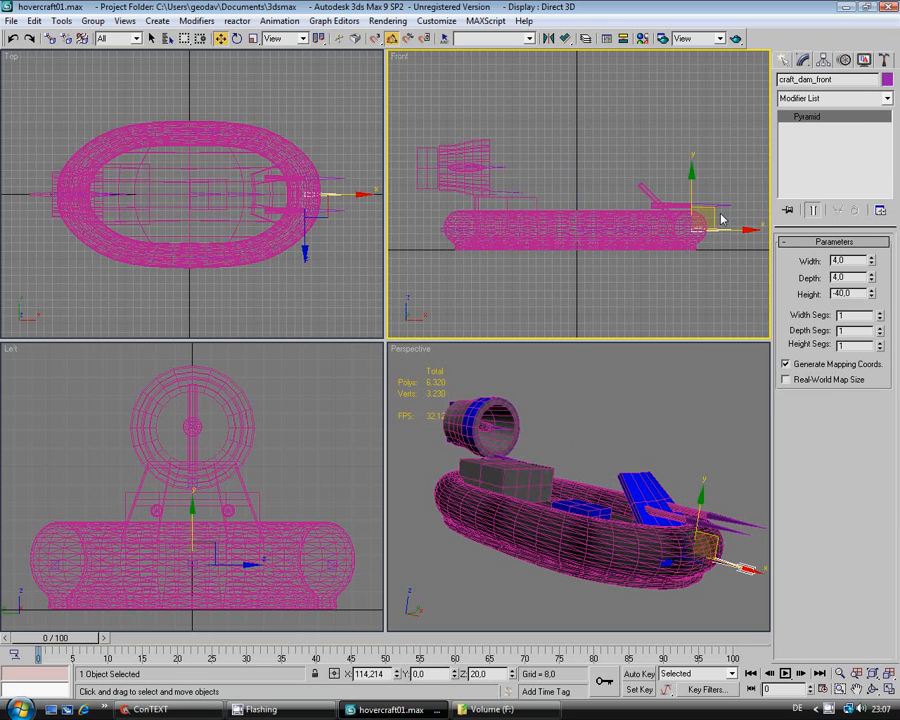
{"action": "left_click", "coordinate": [516, 191]}
{"action": "left_click", "coordinate": [470, 158]}
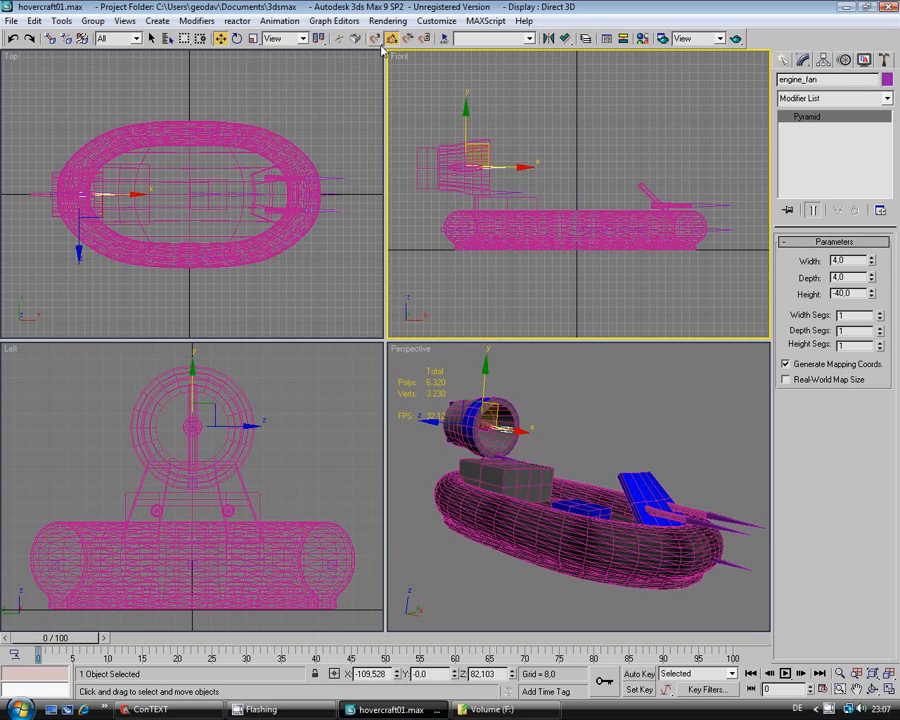
Select the craft_base root bone by name from the scene's object list
{"action": "left_click", "coordinate": [168, 39]}
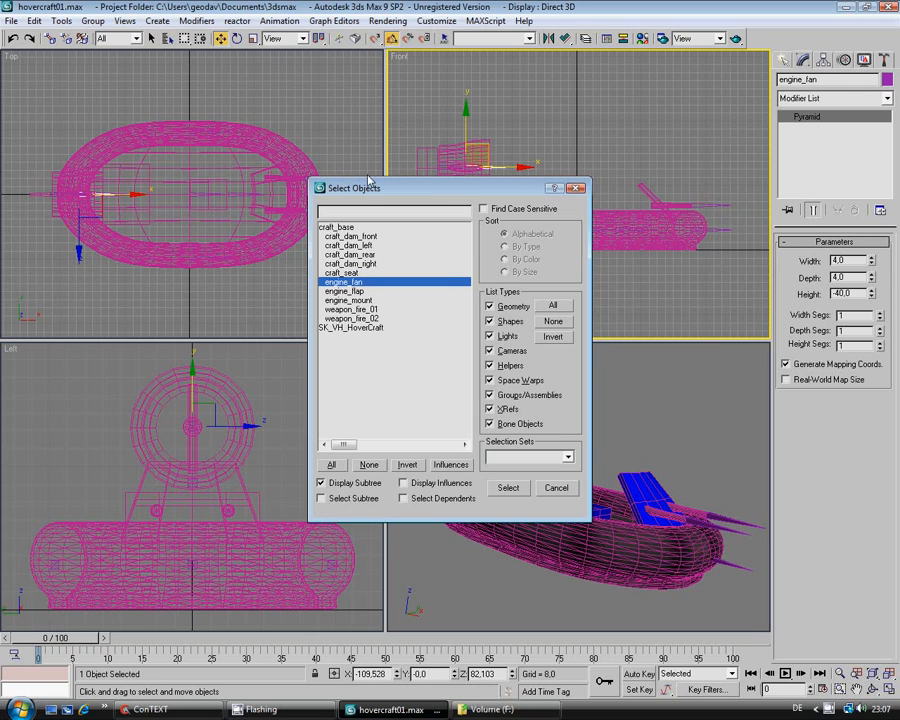
{"action": "left_click_drag", "start_coordinate": [414, 190], "coordinate": [174, 87]}
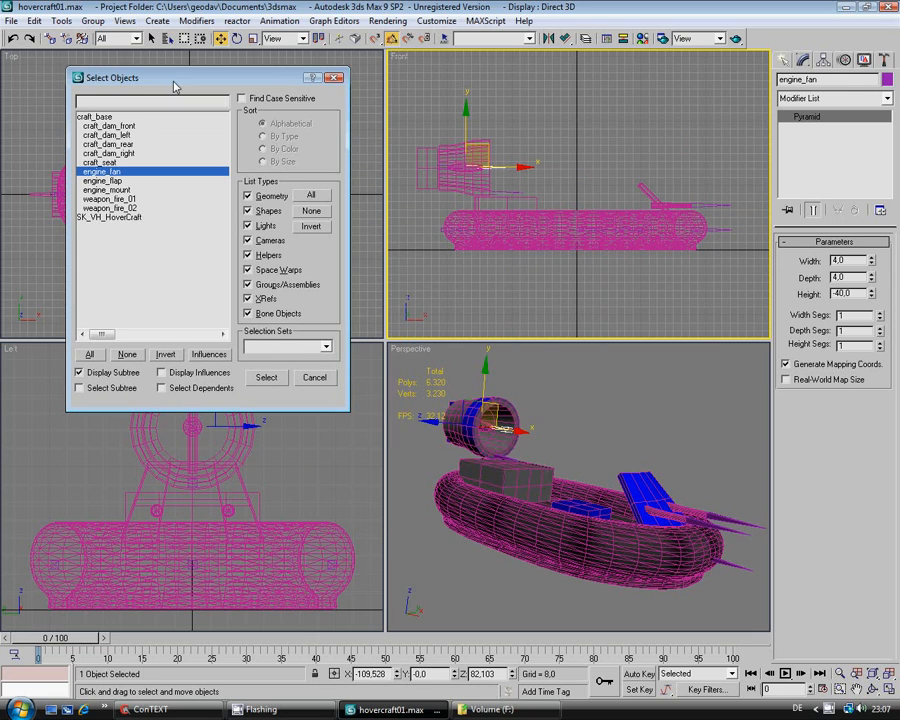
{"action": "left_click", "coordinate": [104, 117]}
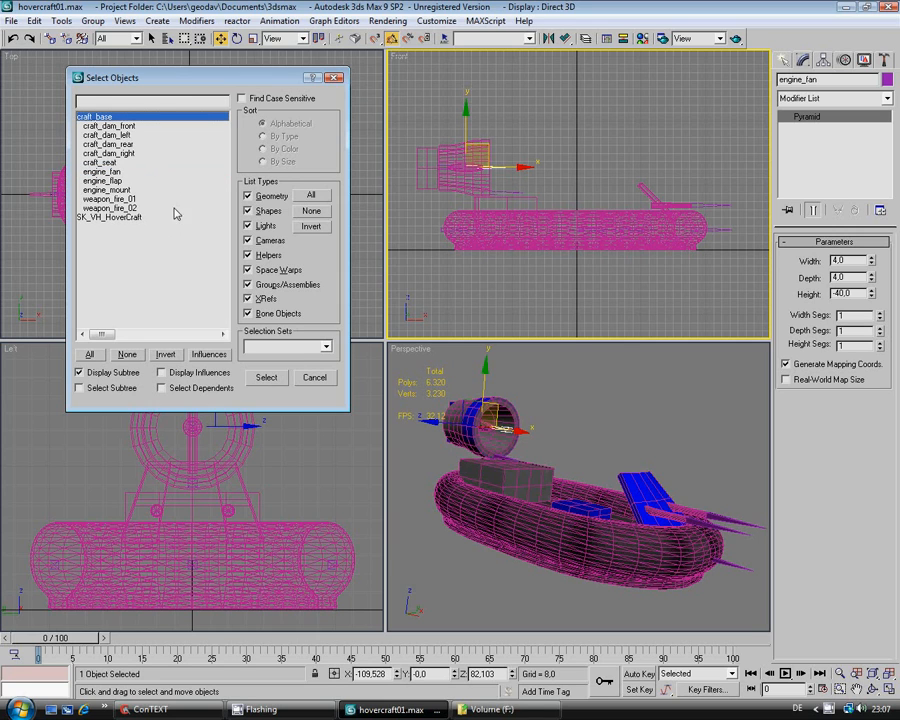
{"action": "double_click", "coordinate": [108, 118]}
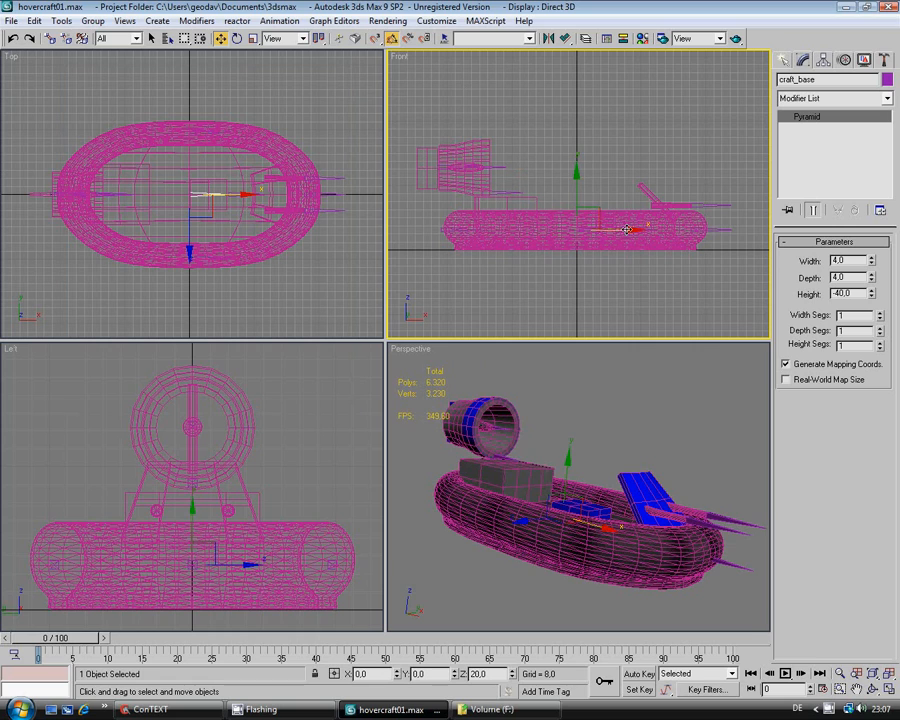
Review the bone hierarchy under craft_base in the object list and select the SK_VH_HoverCraft mesh
{"action": "left_click", "coordinate": [167, 38]}
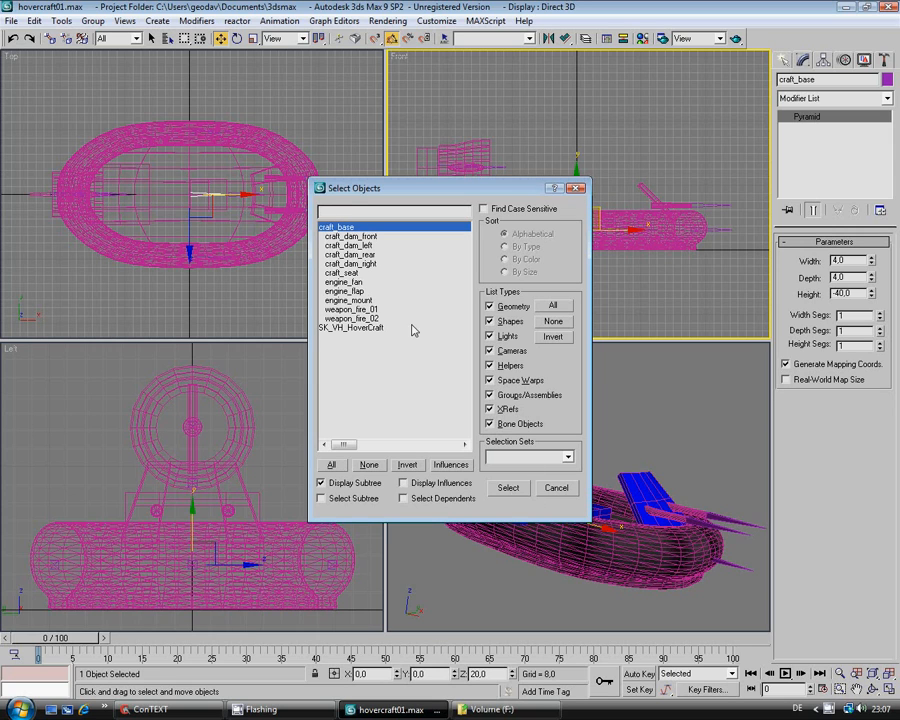
{"action": "left_click", "coordinate": [509, 489]}
{"action": "left_click", "coordinate": [557, 551]}
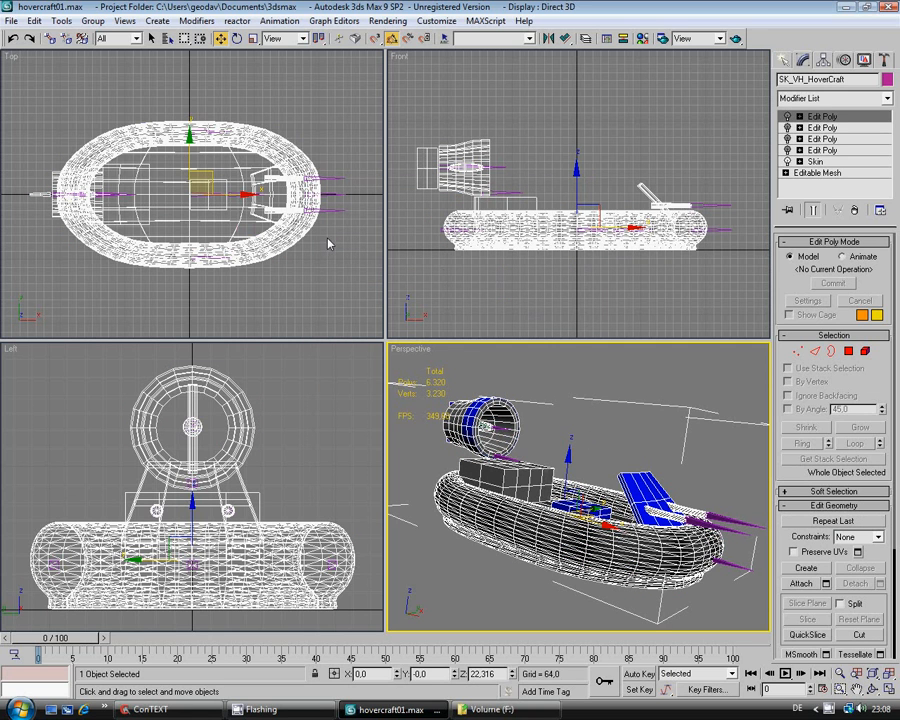
Select the craft_dam_front bone in the Top view and review the damage bones in the object list
{"action": "left_click", "coordinate": [233, 138]}
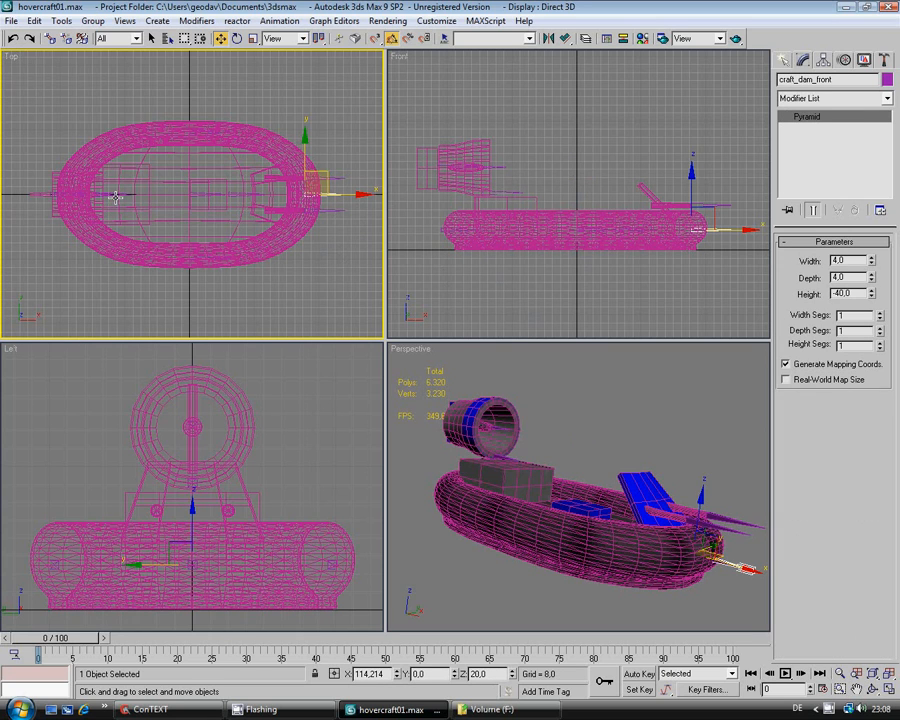
{"action": "left_click", "coordinate": [168, 38]}
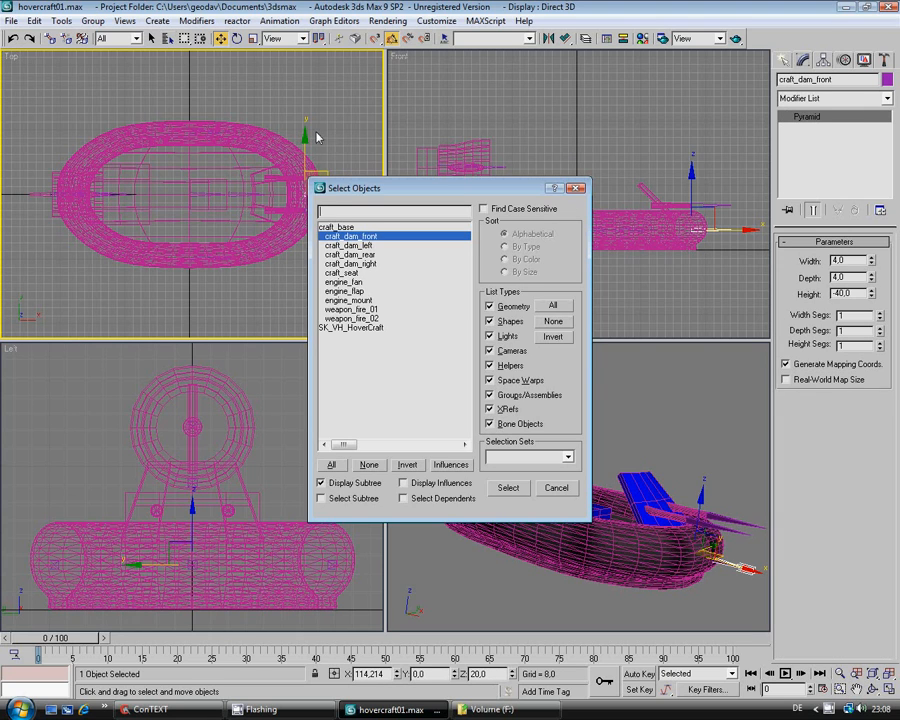
{"action": "left_click_drag", "start_coordinate": [405, 190], "coordinate": [205, 141]}
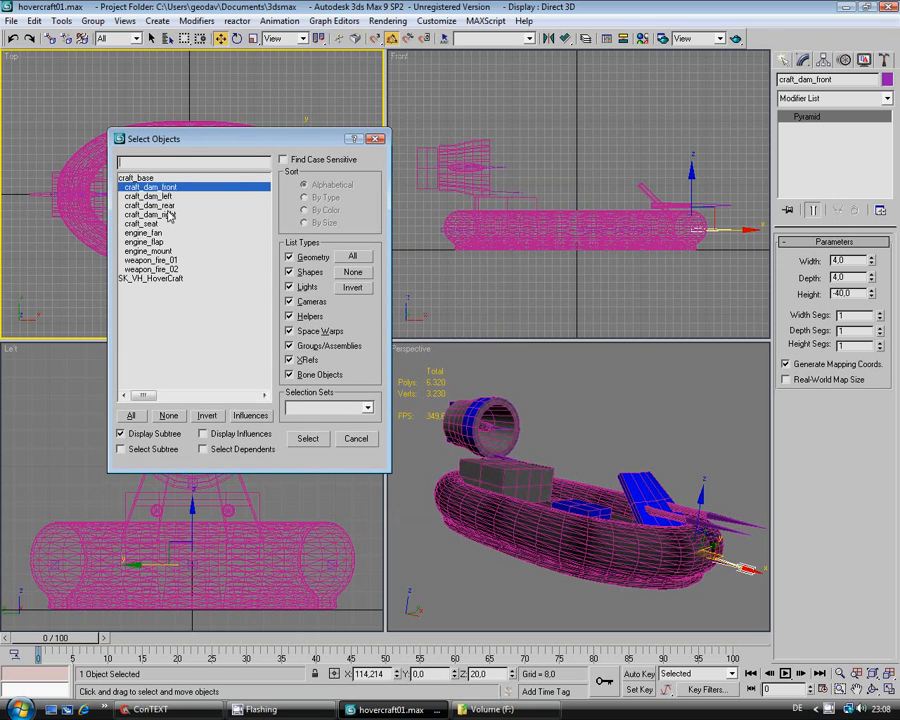
{"action": "left_click", "coordinate": [375, 138]}
Enter envelope editing in the hovercraft mesh's Skin modifier, holding the scene first, and select the craft_dam_front bone
{"action": "left_click", "coordinate": [580, 231]}
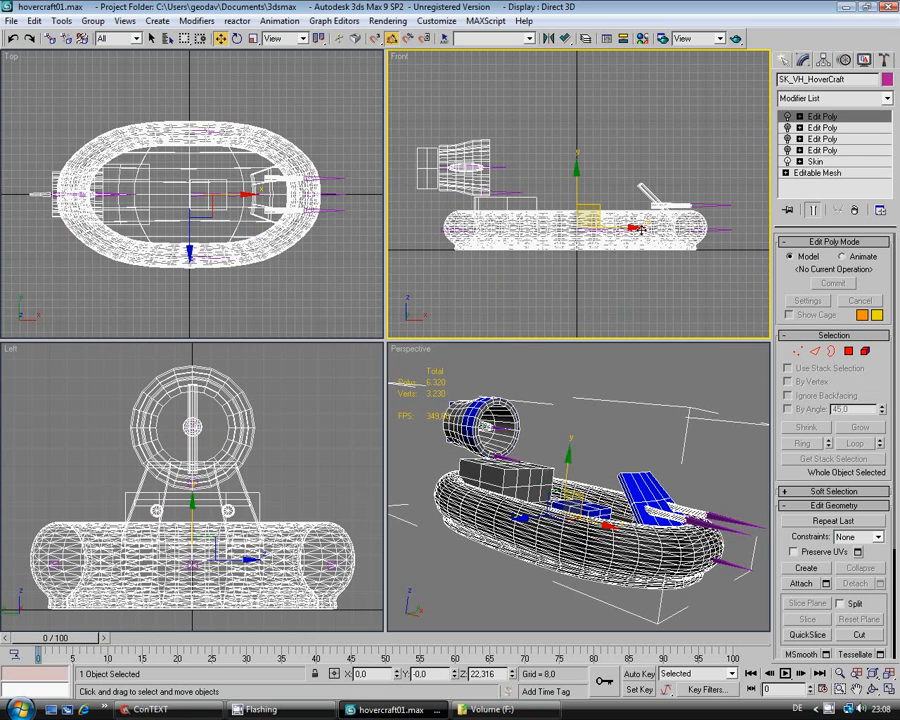
{"action": "left_click", "coordinate": [820, 162]}
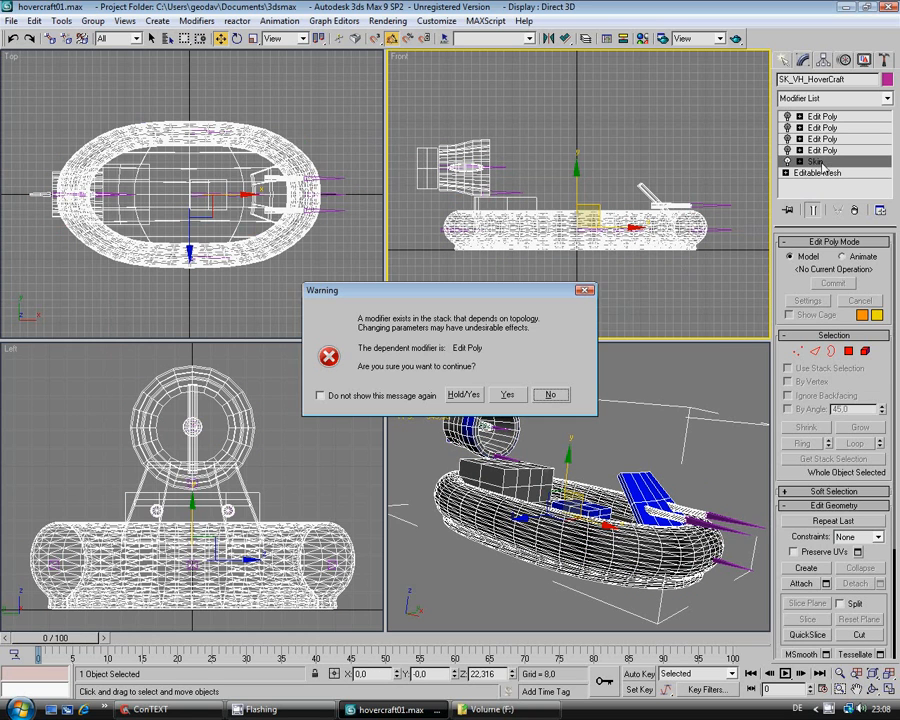
{"action": "left_click", "coordinate": [463, 394]}
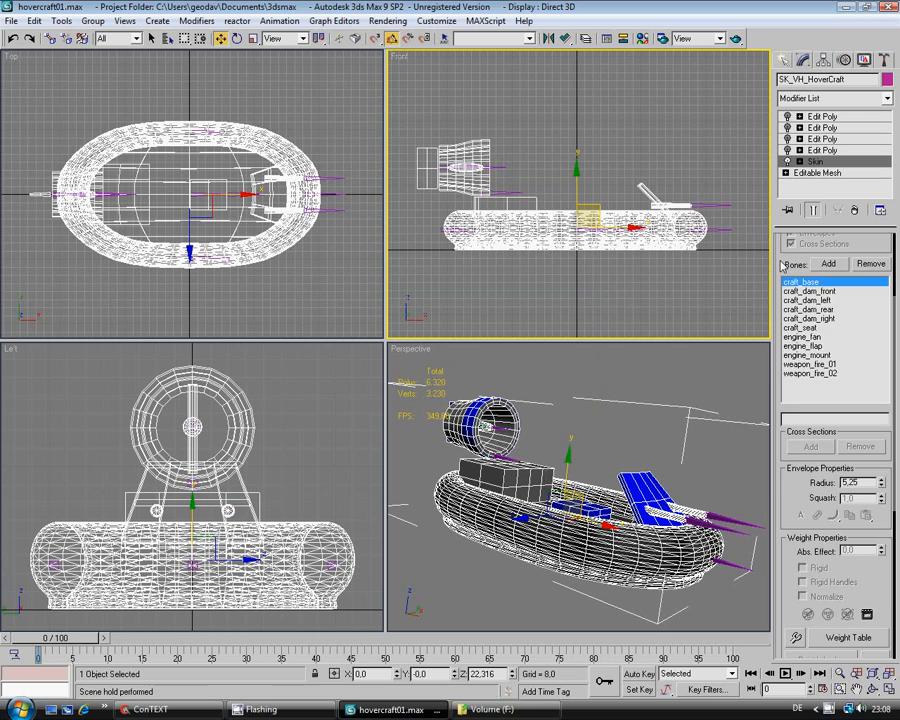
{"action": "scroll", "coordinate": [820, 310], "scroll_direction": "up", "scroll_amount": 3}
{"action": "left_click", "coordinate": [836, 259]}
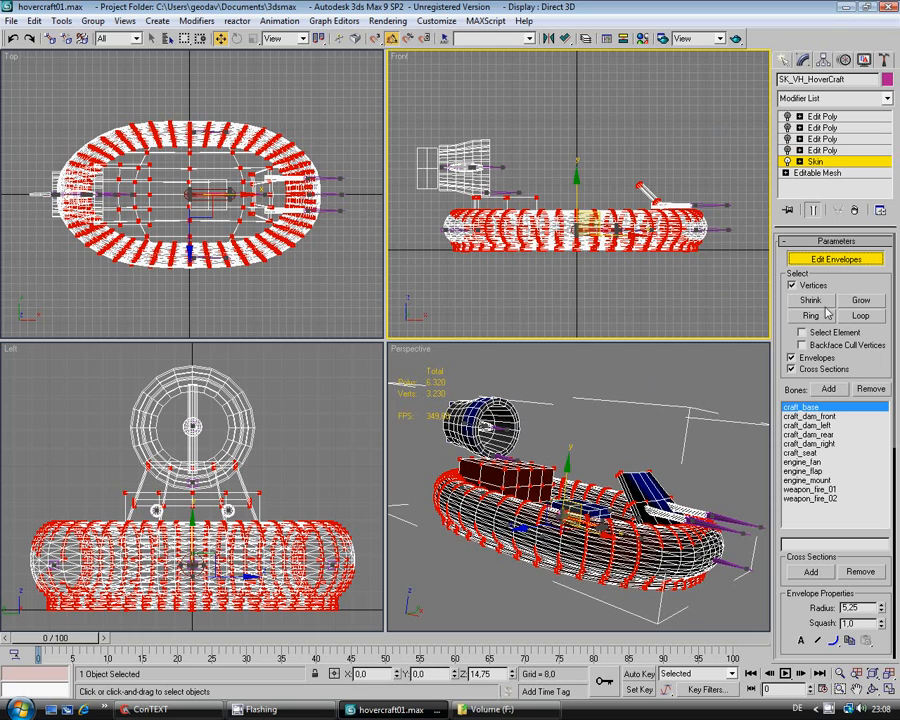
{"action": "left_click", "coordinate": [815, 417]}
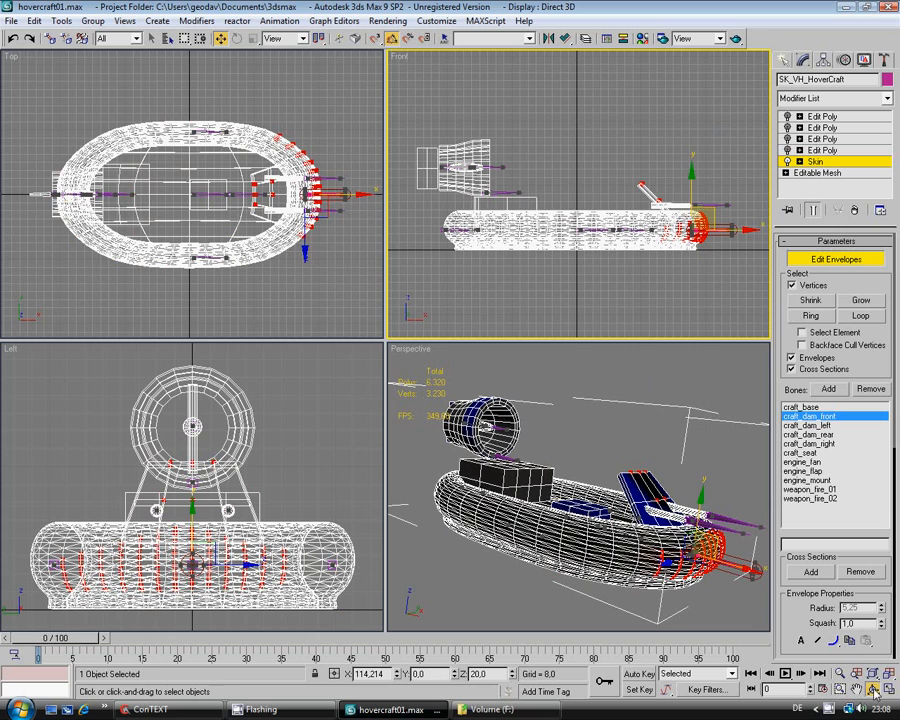
Examine the vertices influenced by the craft_dam_front bone at the hovercraft's bow from several angles
{"action": "key", "text": "ctrl+r"}
{"action": "left_click_drag", "start_coordinate": [600, 472], "coordinate": [540, 472]}
{"action": "mouse_move", "coordinate": [628, 550]}
{"action": "left_mouse_down"}
{"action": "mouse_move", "coordinate": [608, 546]}
{"action": "mouse_move", "coordinate": [643, 538]}
{"action": "left_mouse_up"}
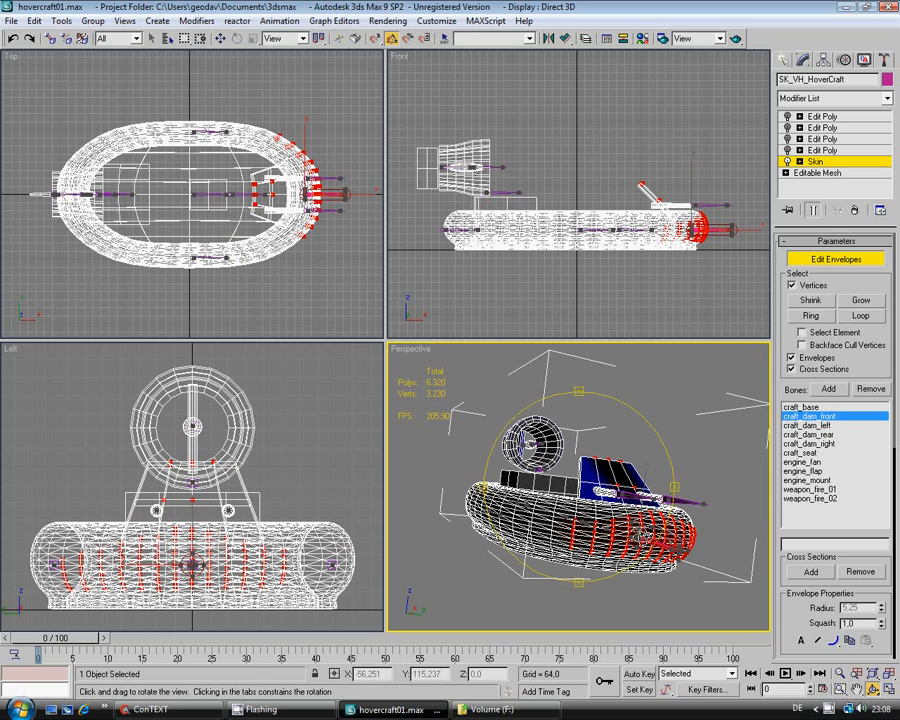
{"action": "left_click_drag", "start_coordinate": [634, 530], "coordinate": [668, 534]}
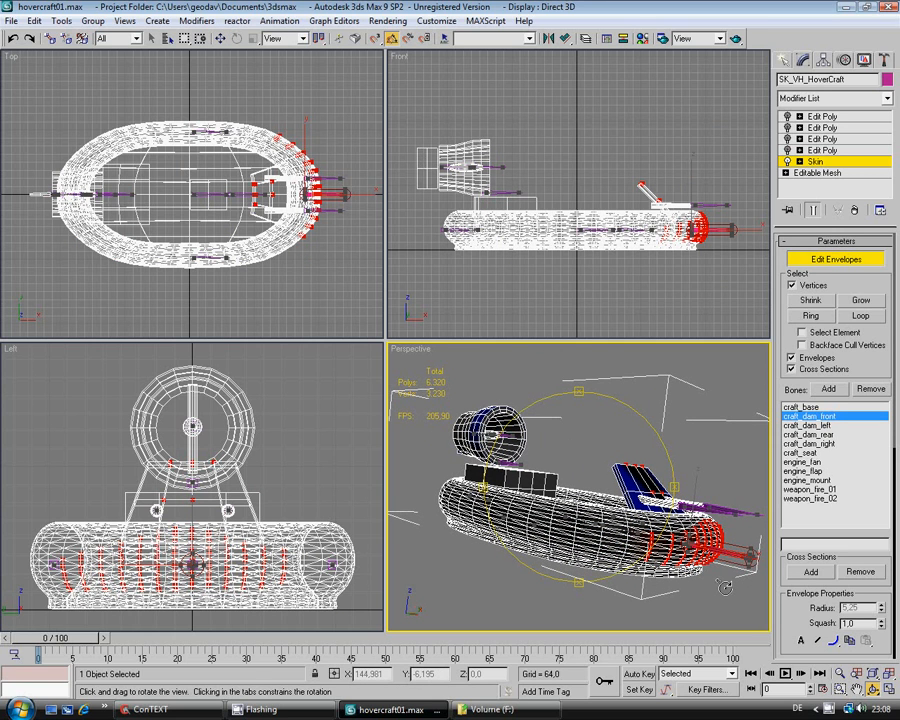
{"action": "left_click_drag", "start_coordinate": [619, 526], "coordinate": [590, 500]}
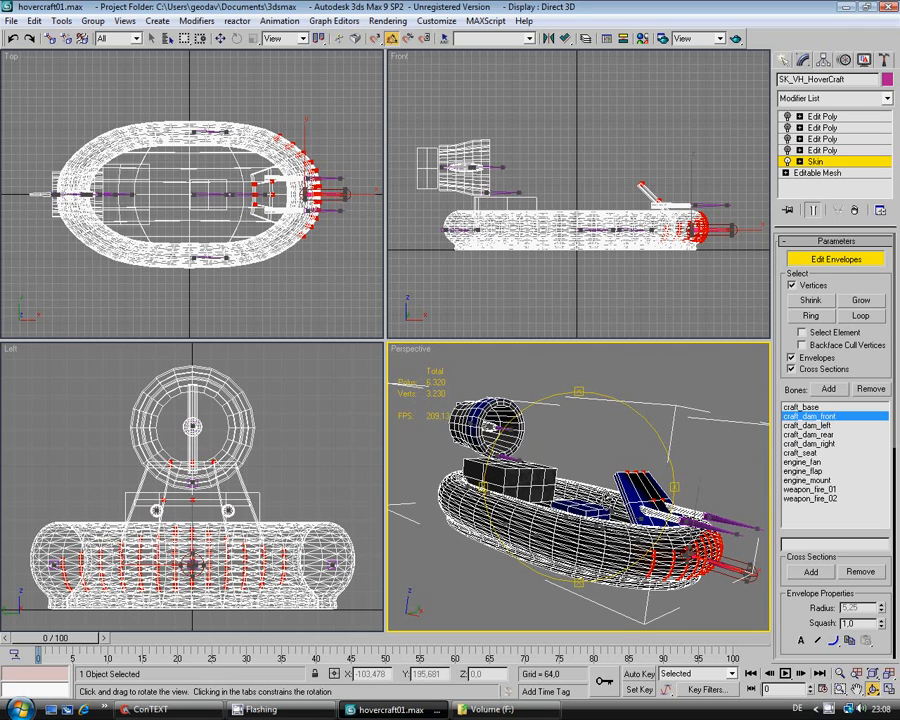
{"action": "left_click_drag", "start_coordinate": [592, 499], "coordinate": [606, 511]}
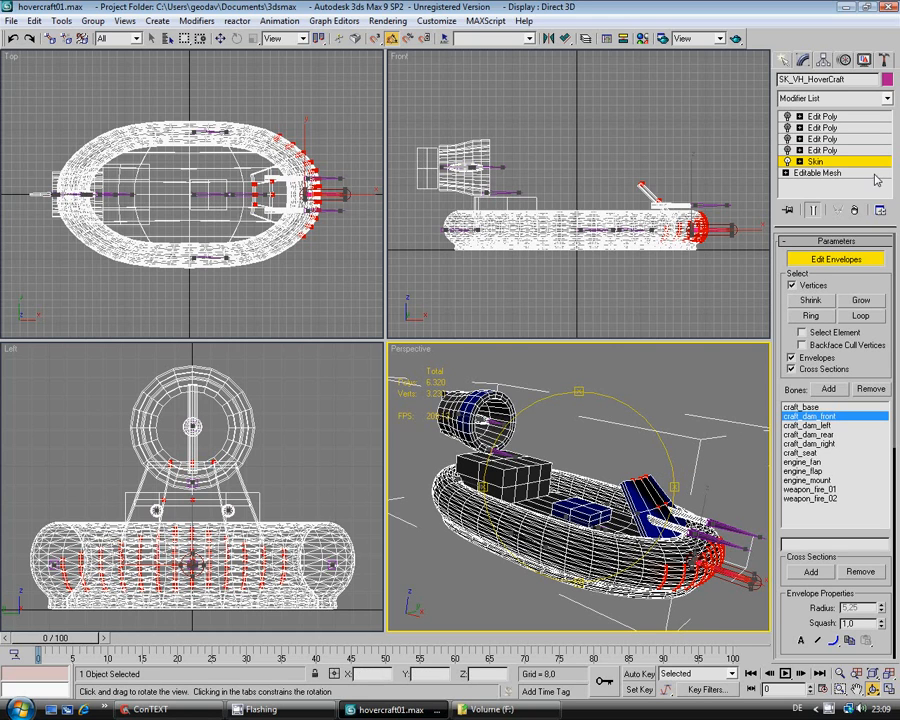
{"action": "left_click", "coordinate": [824, 265]}
{"action": "left_click", "coordinate": [824, 264]}
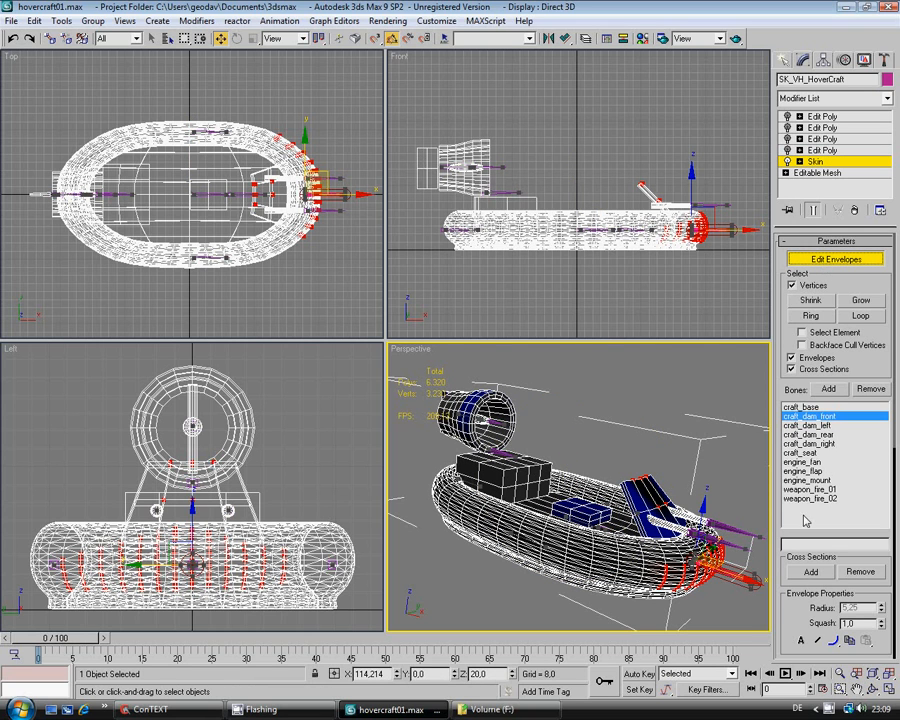
Open the Weight Tool from the Skin modifier's weight properties
{"action": "mouse_move", "coordinate": [789, 628]}
{"action": "left_mouse_down"}
{"action": "mouse_move", "coordinate": [789, 557]}
{"action": "mouse_move", "coordinate": [789, 612]}
{"action": "left_mouse_up"}
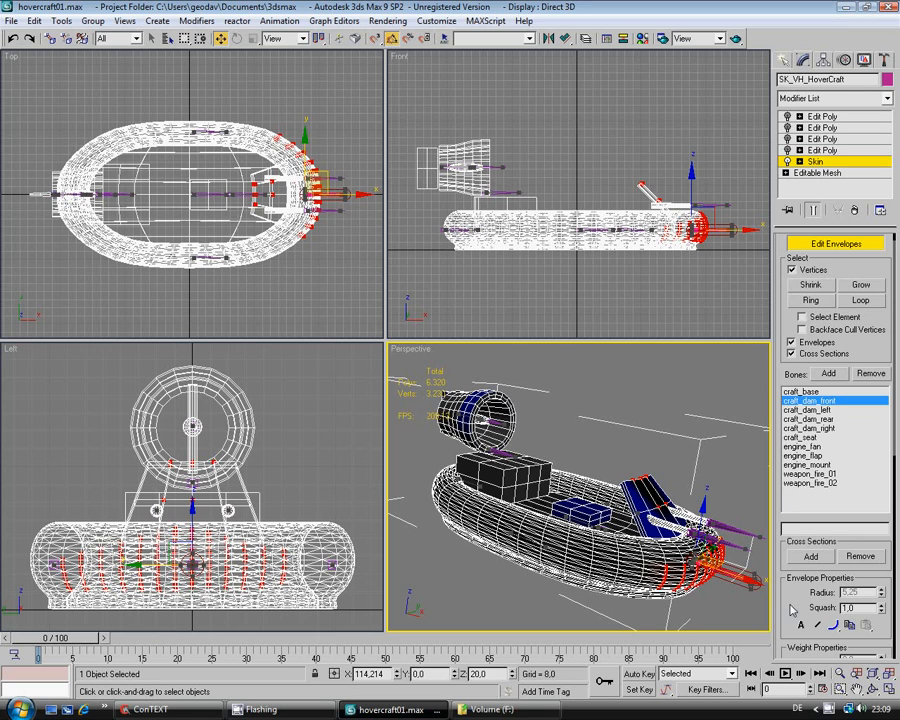
{"action": "left_click_drag", "start_coordinate": [790, 604], "coordinate": [802, 636]}
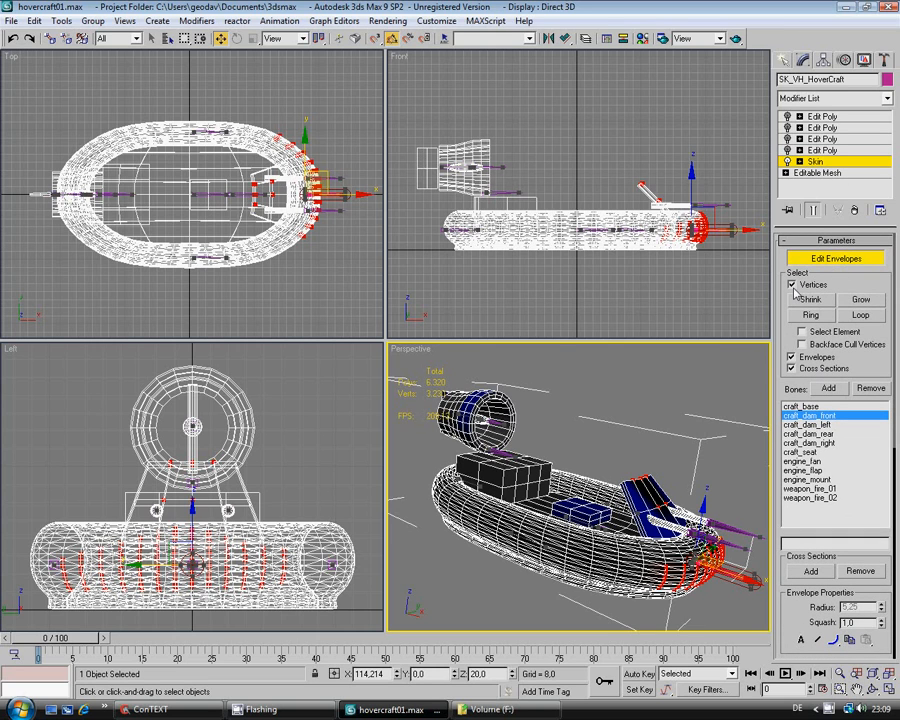
{"action": "scroll", "coordinate": [795, 585], "scroll_direction": "down", "scroll_amount": 5}
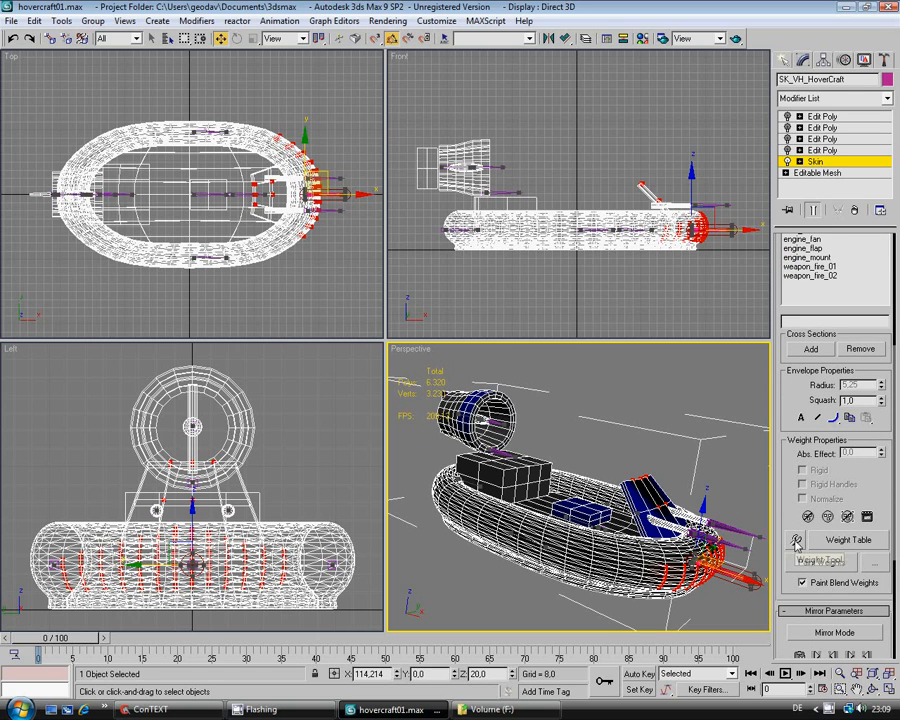
{"action": "left_click", "coordinate": [796, 541]}
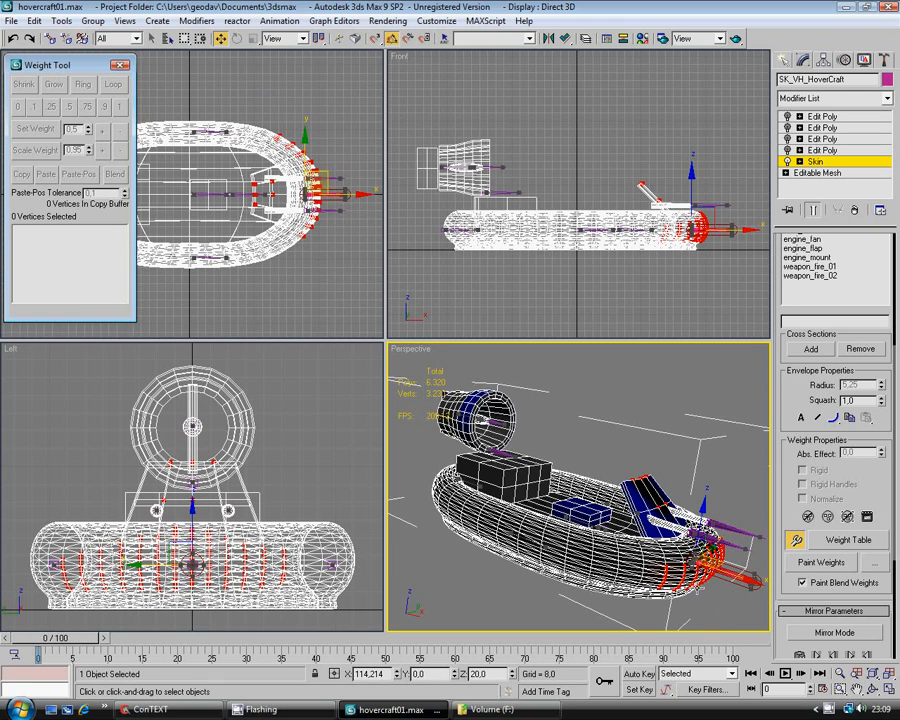
Set the craft_dam_left weight to 0.5 for a group of vertices on the left side of the hull tube
{"action": "left_click_drag", "start_coordinate": [600, 442], "coordinate": [566, 490]}
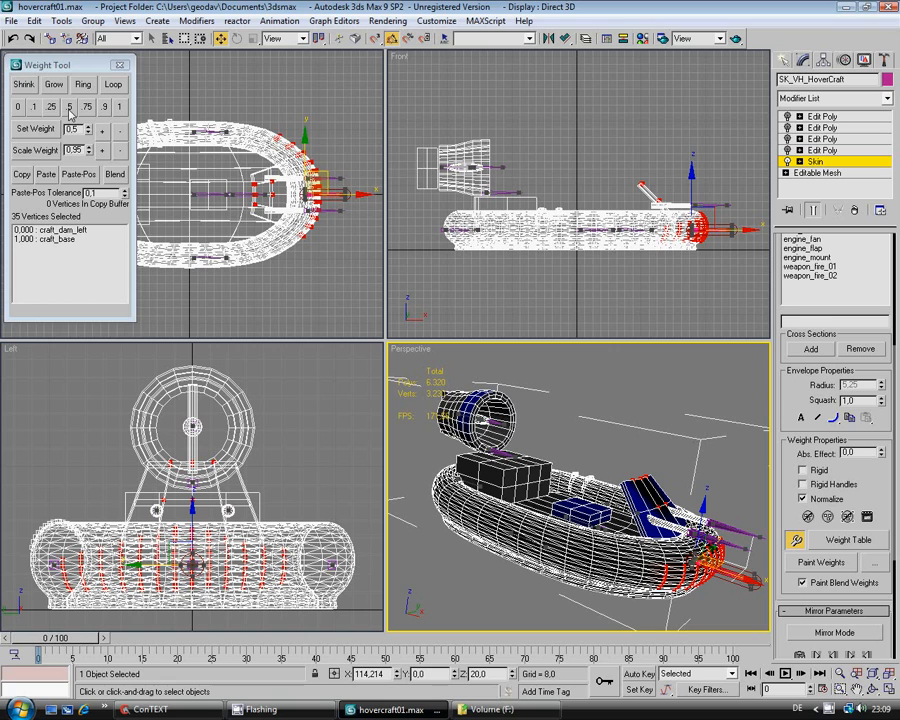
{"action": "left_click", "coordinate": [45, 230]}
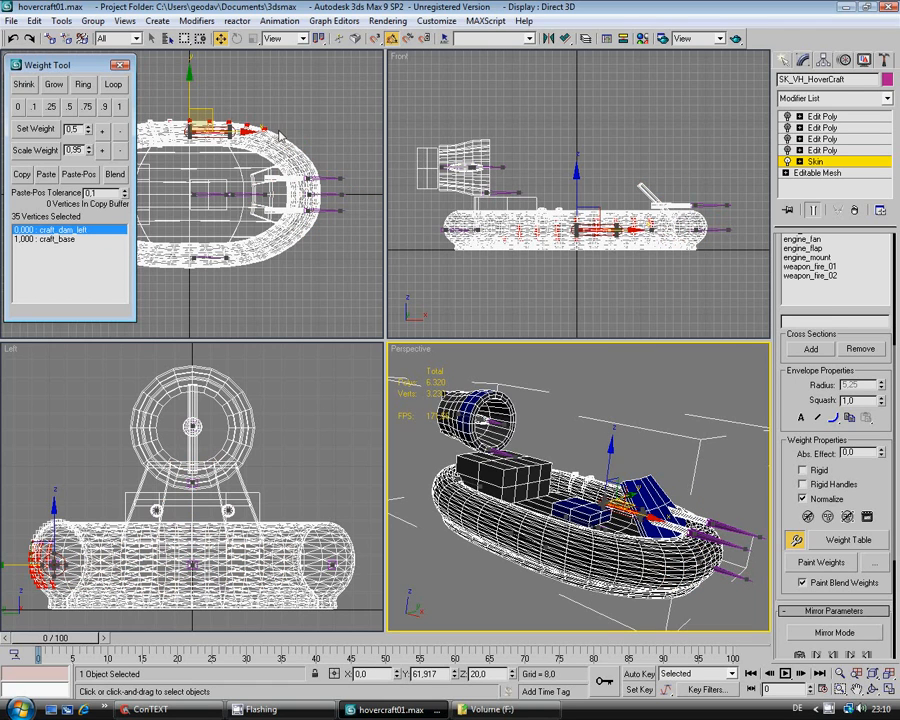
{"action": "left_click", "coordinate": [70, 110]}
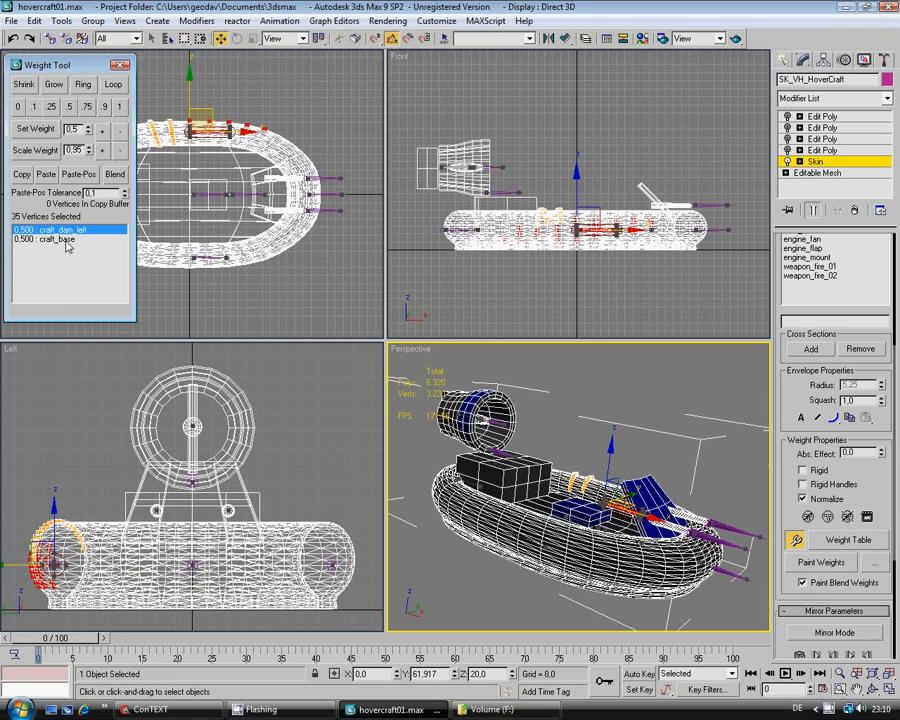
Undo the last vertex weight change and close the Weight Tool
{"action": "left_click", "coordinate": [13, 38]}
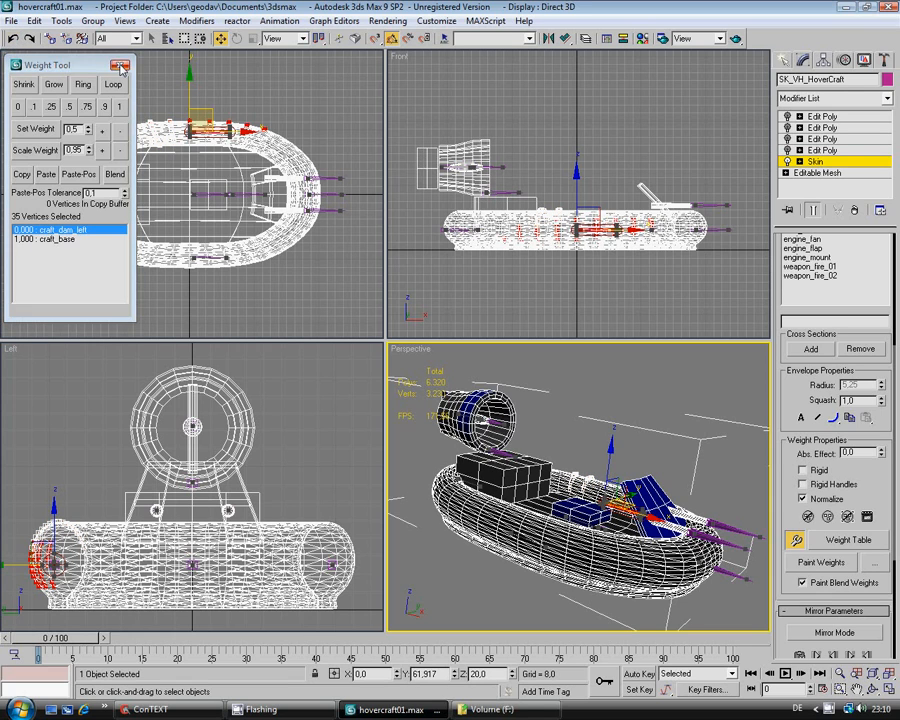
{"action": "left_click", "coordinate": [119, 64]}
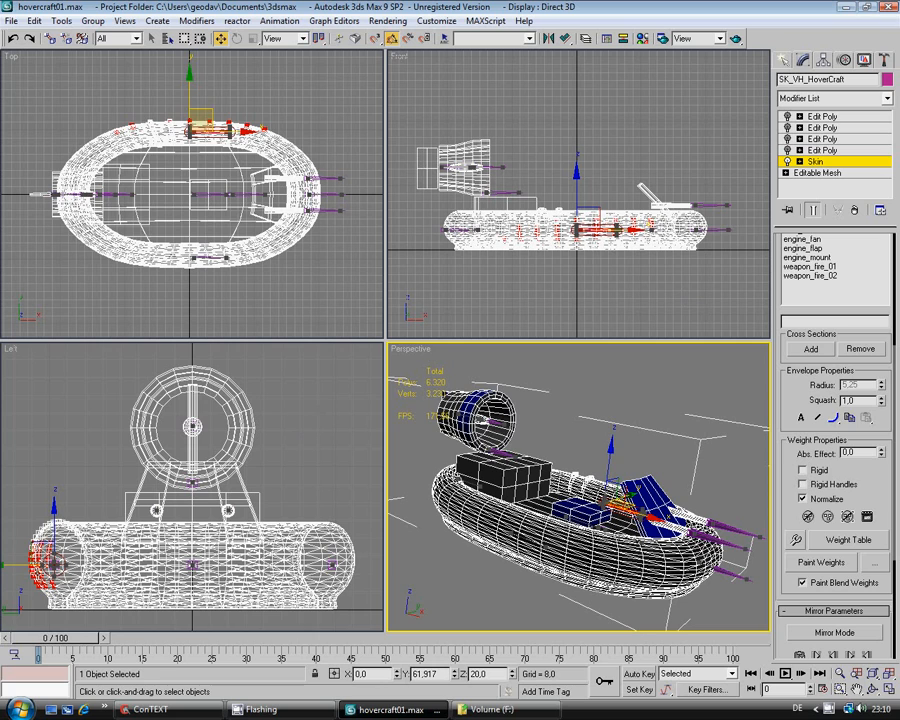
Leave Skin editing and show the ActorX mesh export settings for the hovercraft
{"action": "left_click", "coordinate": [321, 456]}
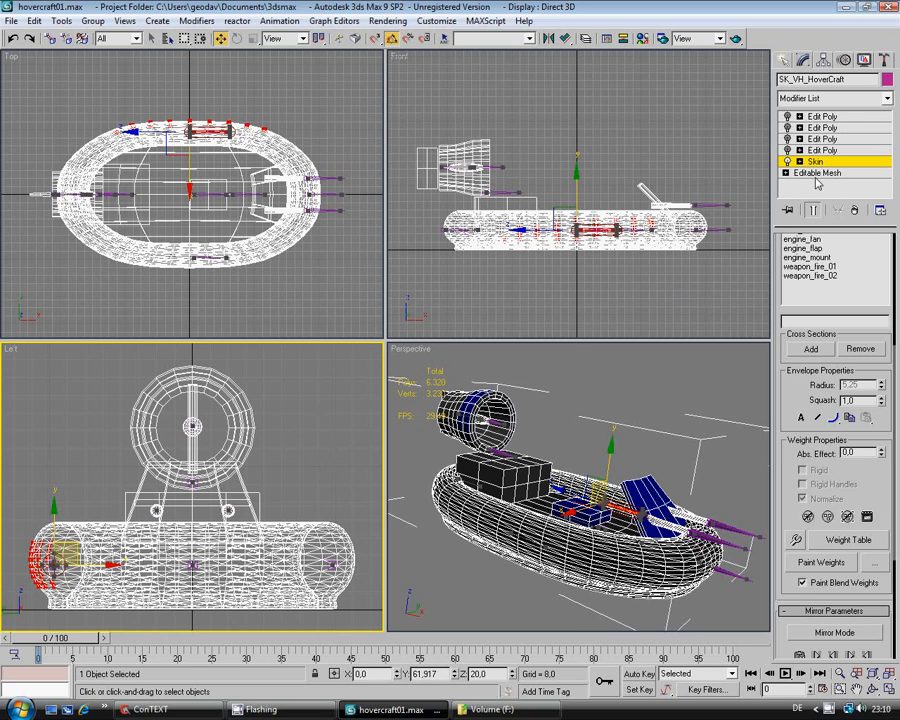
{"action": "left_click", "coordinate": [883, 60]}
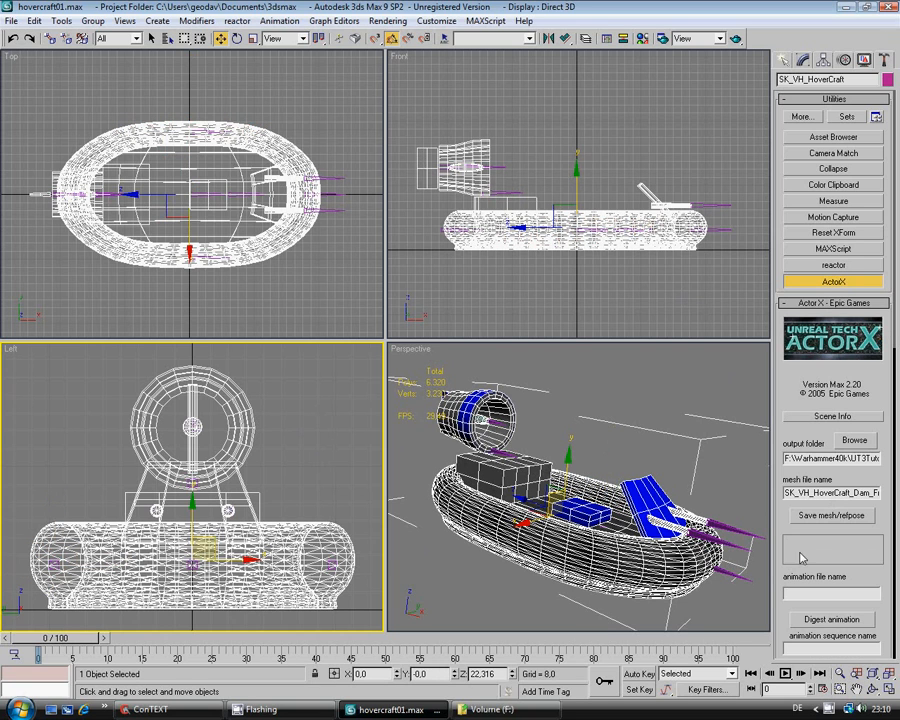
{"action": "scroll", "coordinate": [789, 554], "scroll_direction": "down", "scroll_amount": 4}
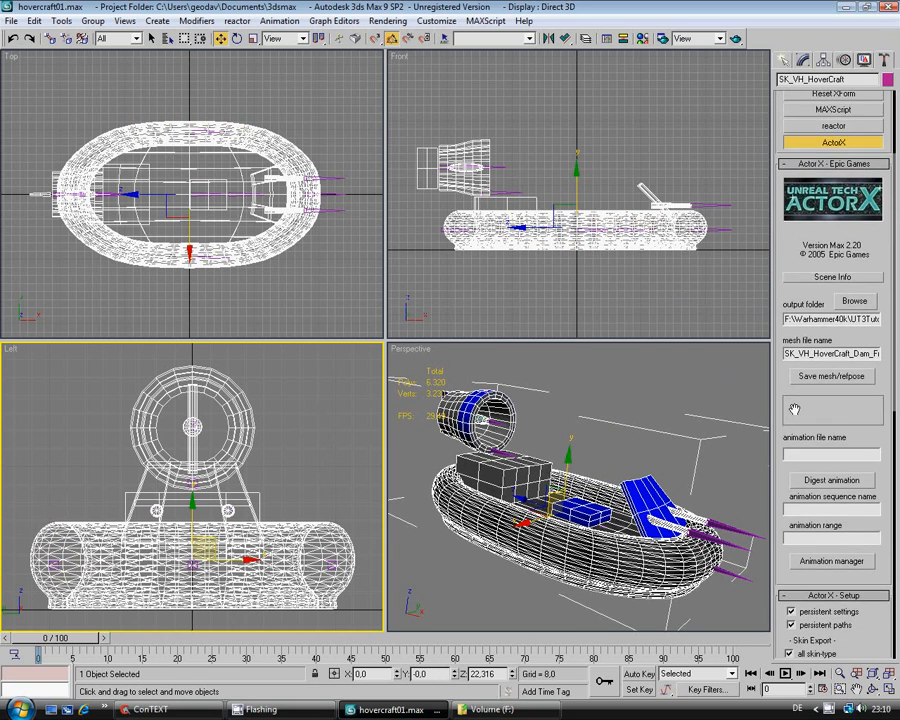
{"action": "scroll", "coordinate": [817, 235], "scroll_direction": "up", "scroll_amount": 2}
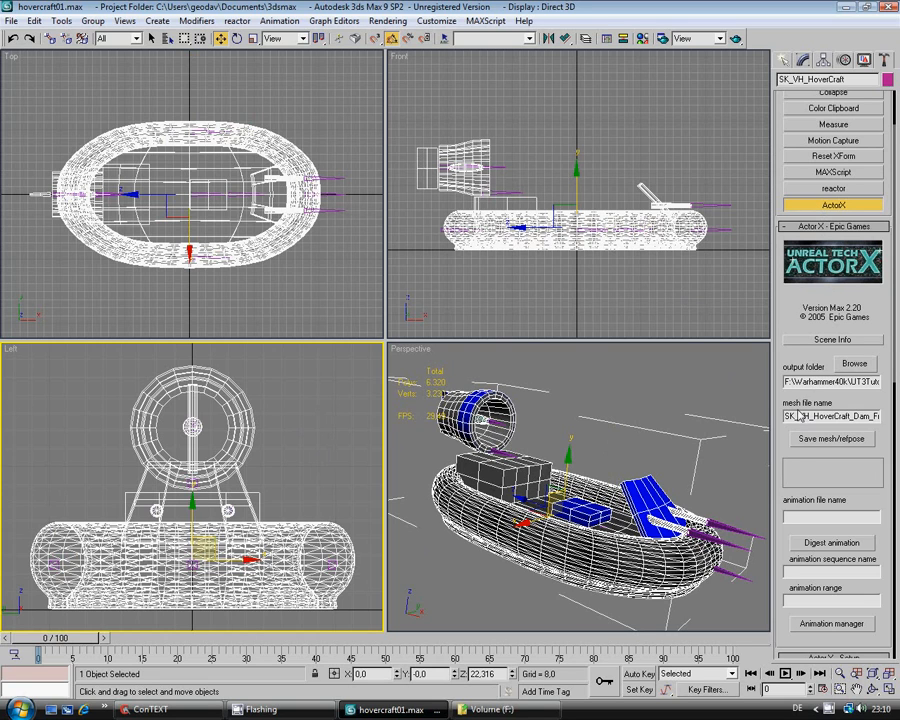
Browse to F:\Warhammer40k\UT3Tutorials\exports and apply it as the ActorX output folder
{"action": "left_click_drag", "start_coordinate": [788, 474], "coordinate": [788, 393]}
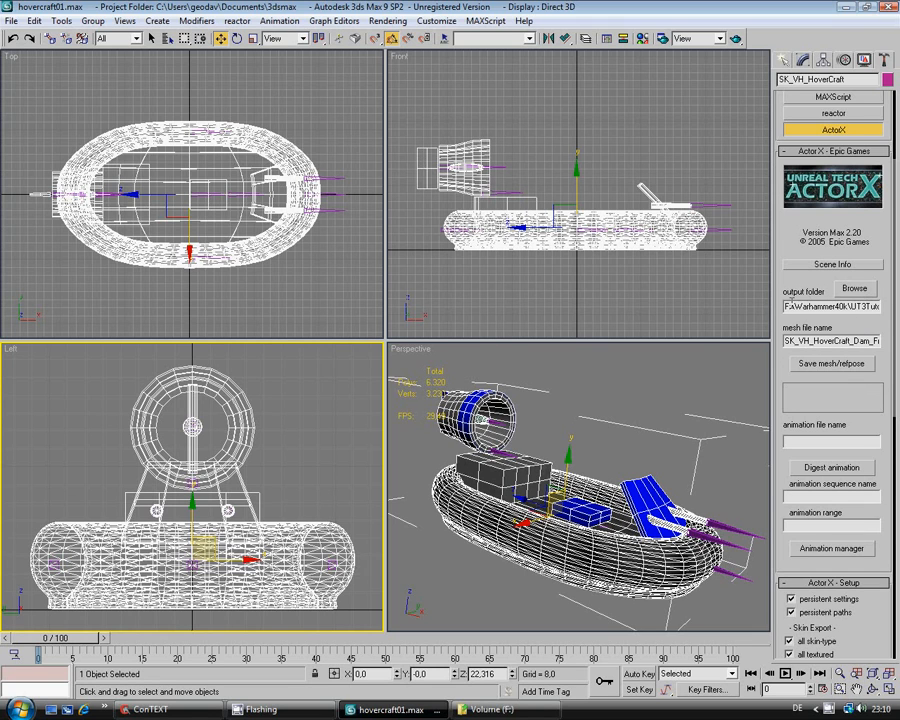
{"action": "left_click", "coordinate": [855, 289]}
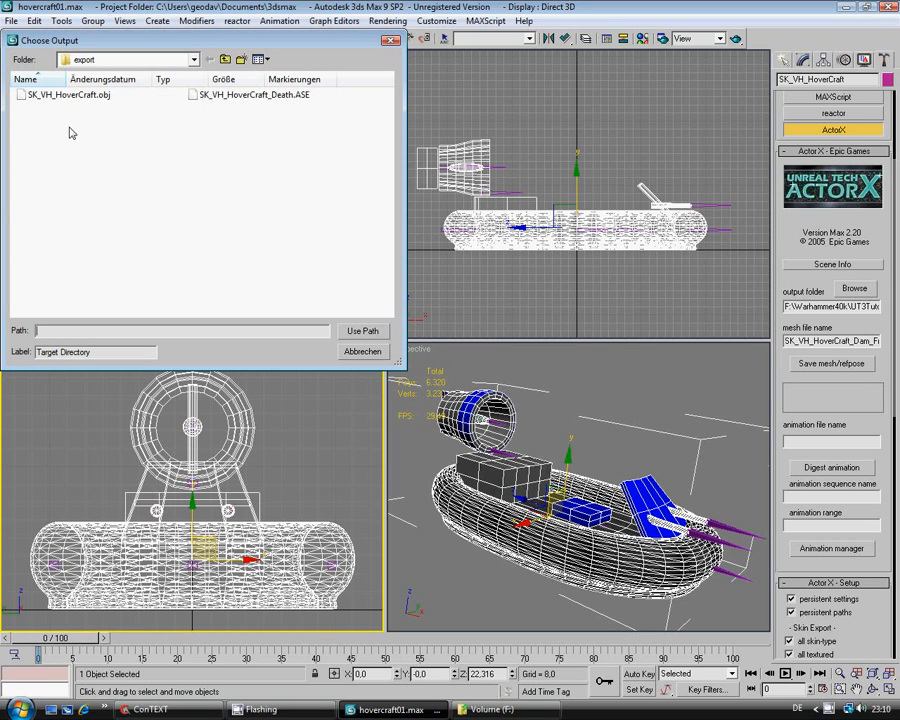
{"action": "left_click", "coordinate": [194, 59]}
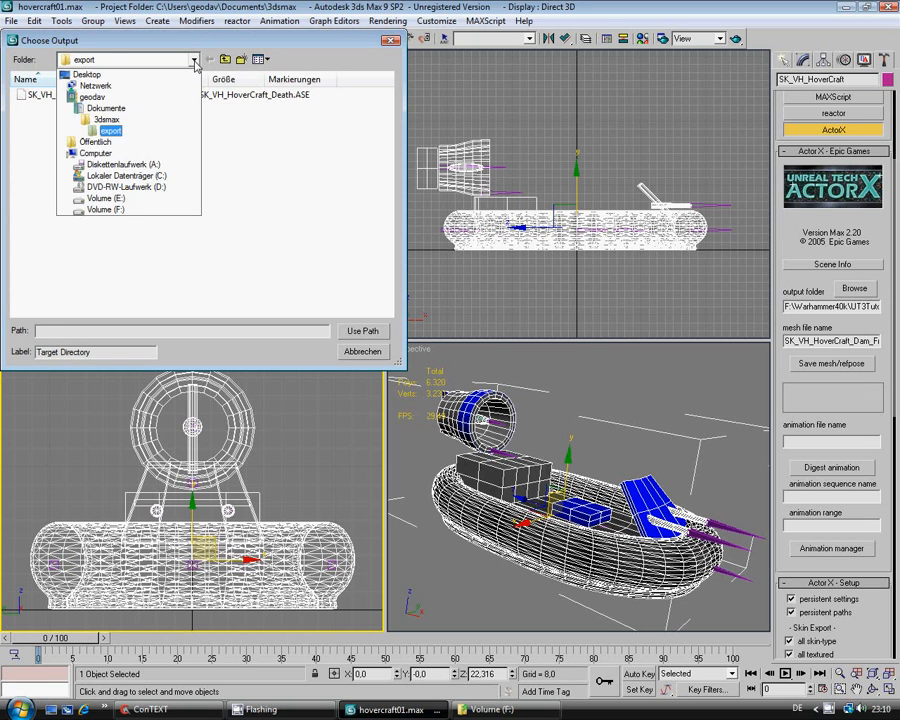
{"action": "left_click", "coordinate": [108, 199]}
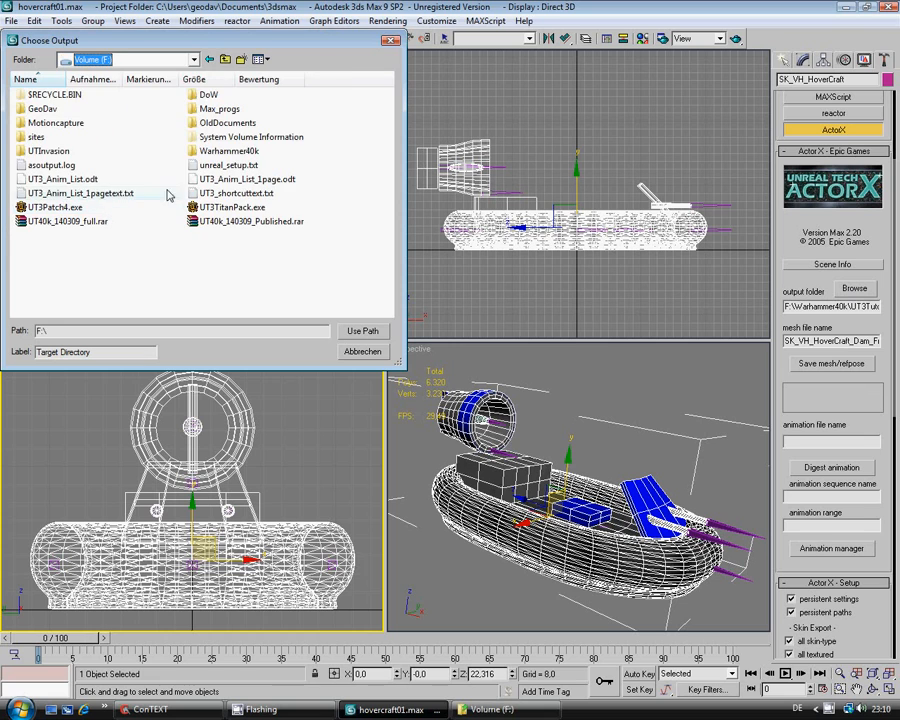
{"action": "double_click", "coordinate": [233, 151]}
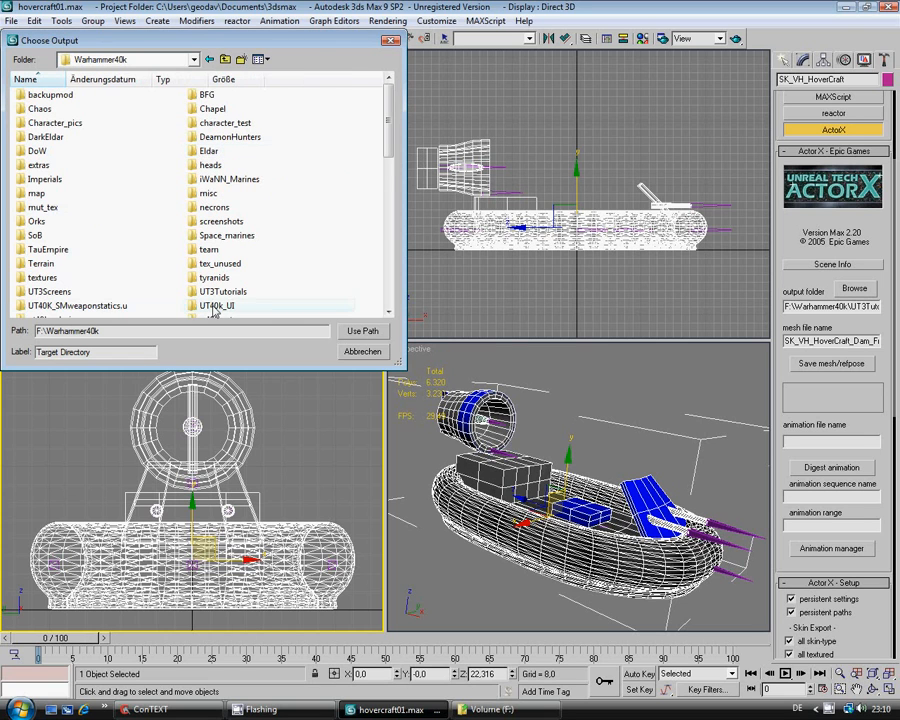
{"action": "scroll", "coordinate": [333, 195], "scroll_direction": "down", "scroll_amount": 2}
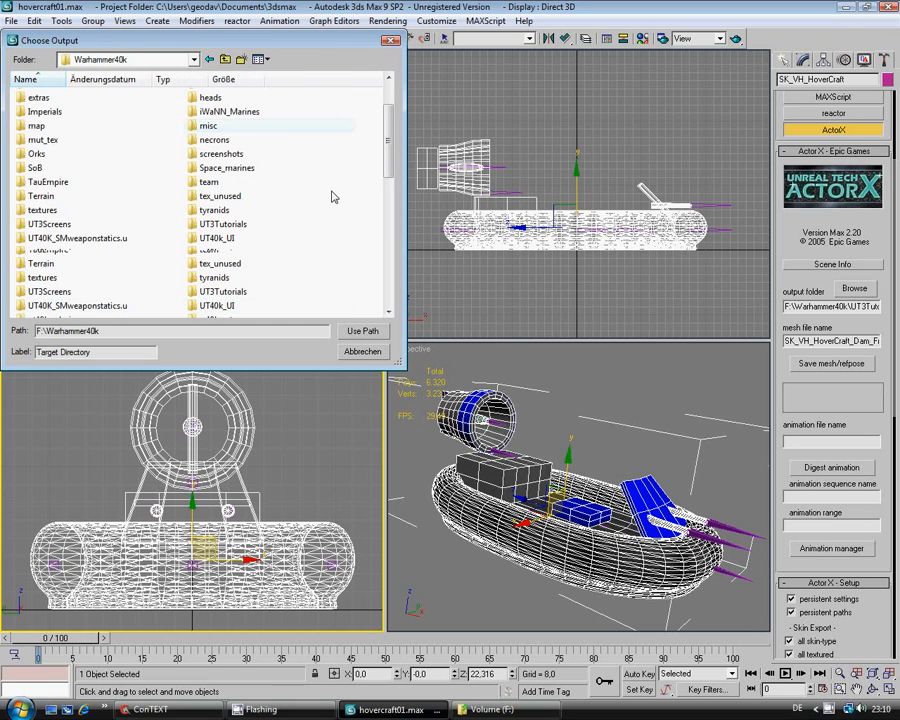
{"action": "double_click", "coordinate": [220, 228]}
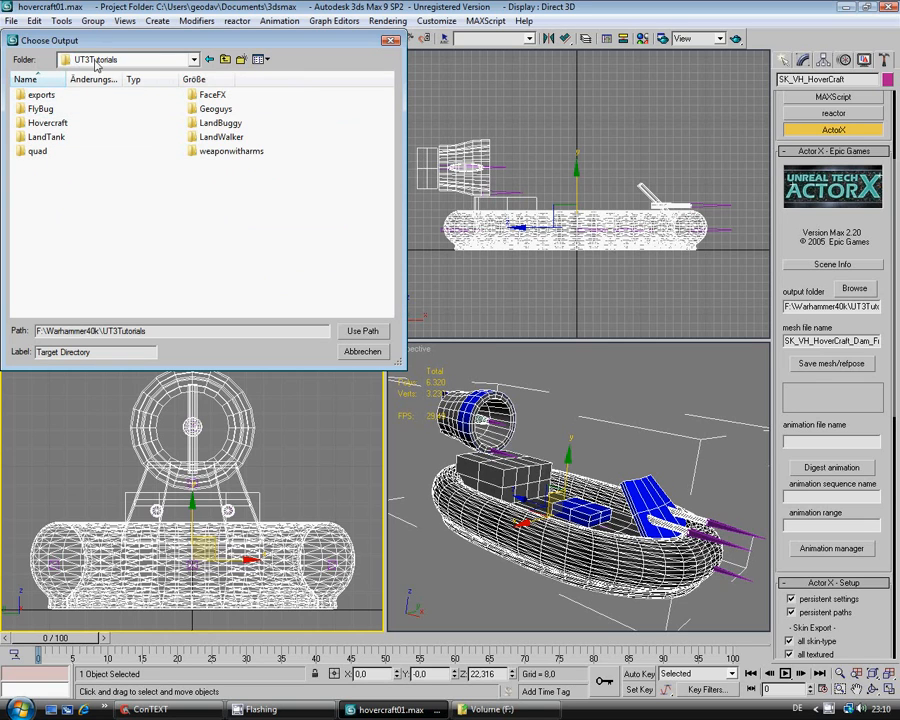
{"action": "double_click", "coordinate": [42, 95]}
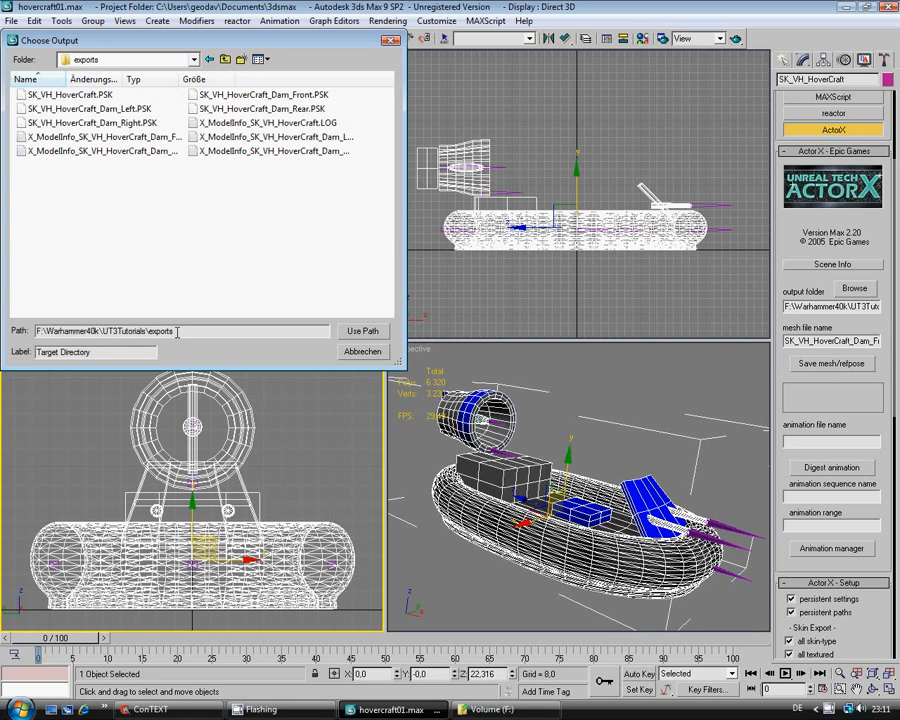
{"action": "left_click", "coordinate": [362, 331]}
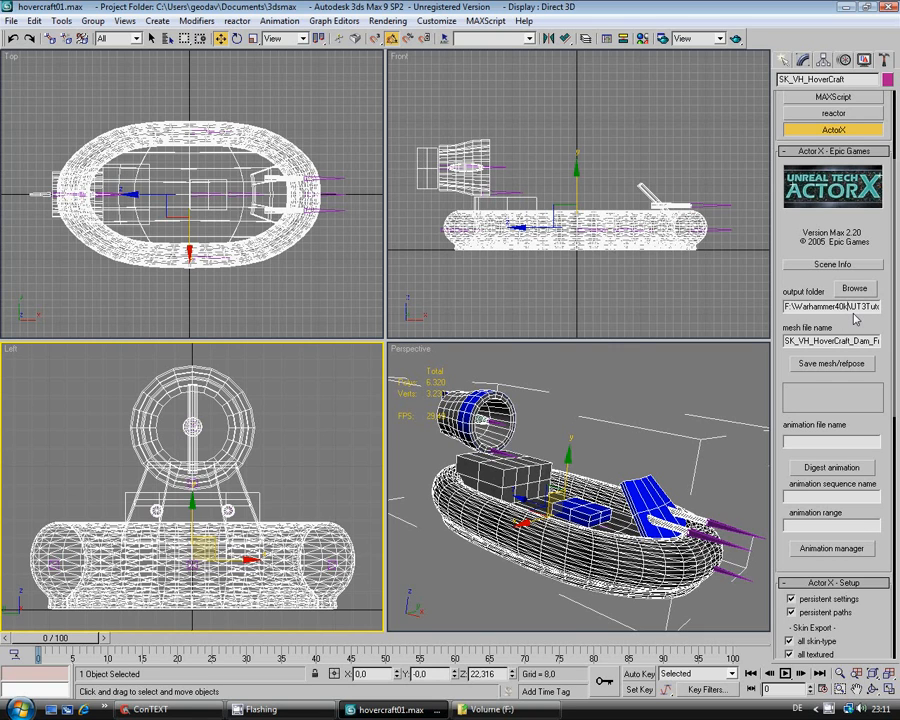
Check the end of the ActorX output folder path
{"action": "key", "text": "Right"}
{"action": "key", "text": "Right"}
{"action": "key", "text": "Right"}
{"action": "key", "text": "Right"}
{"action": "key", "text": "Right"}
{"action": "key", "text": "Right"}
{"action": "key", "text": "Right"}
{"action": "key", "text": "Right"}
{"action": "key", "text": "Right"}
{"action": "key", "text": "Right"}
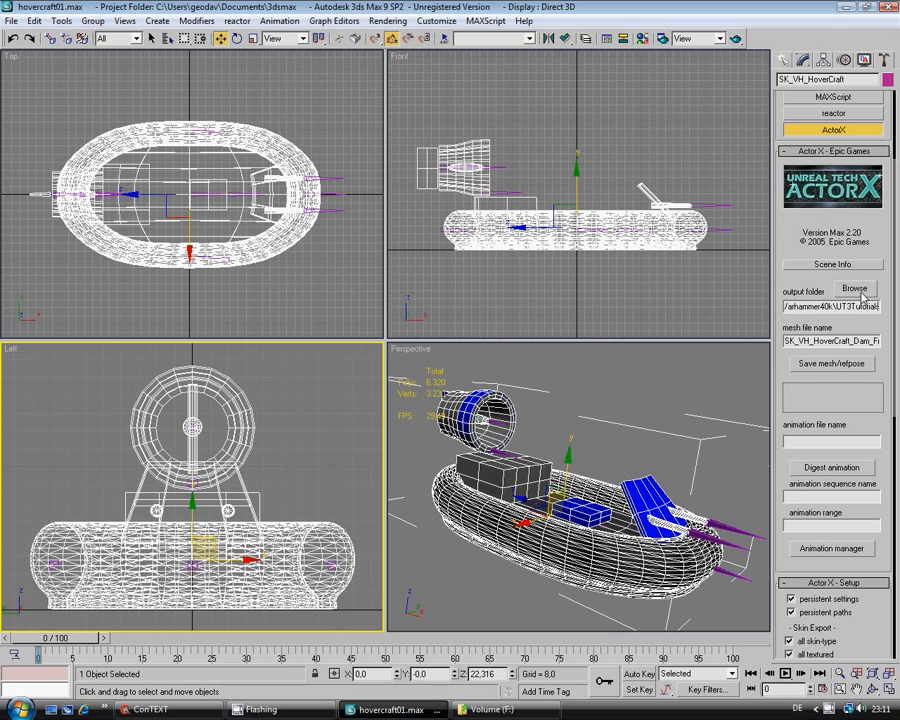
Set the output folder to F:\Warhammer40k\UT3Tutorials\exports by picking SK_VH_HoverCraft.PSK inside it, and check the path's end
{"action": "left_click", "coordinate": [858, 289]}
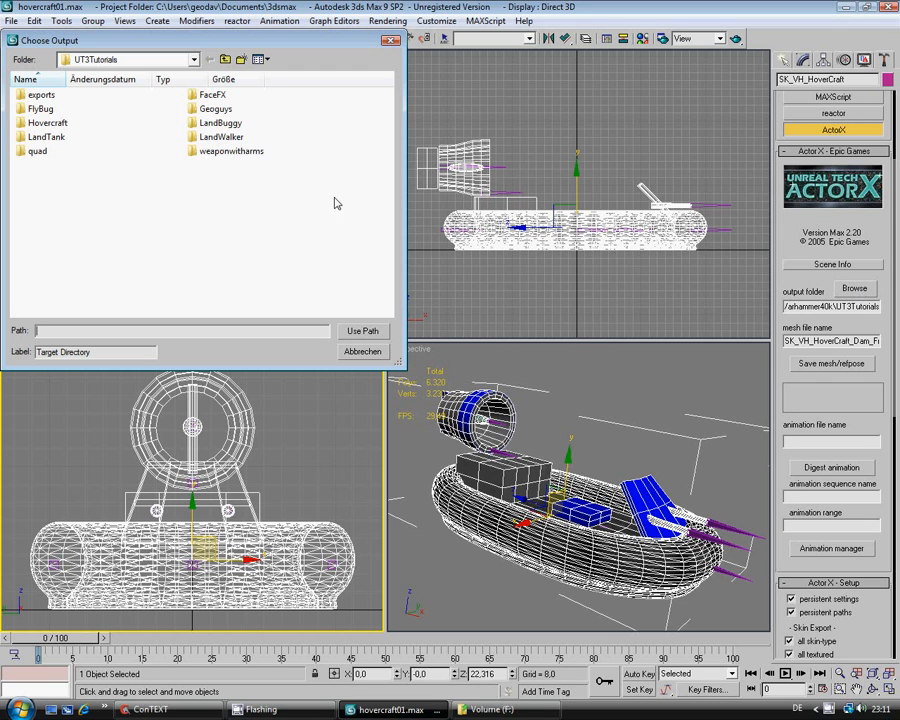
{"action": "double_click", "coordinate": [42, 94]}
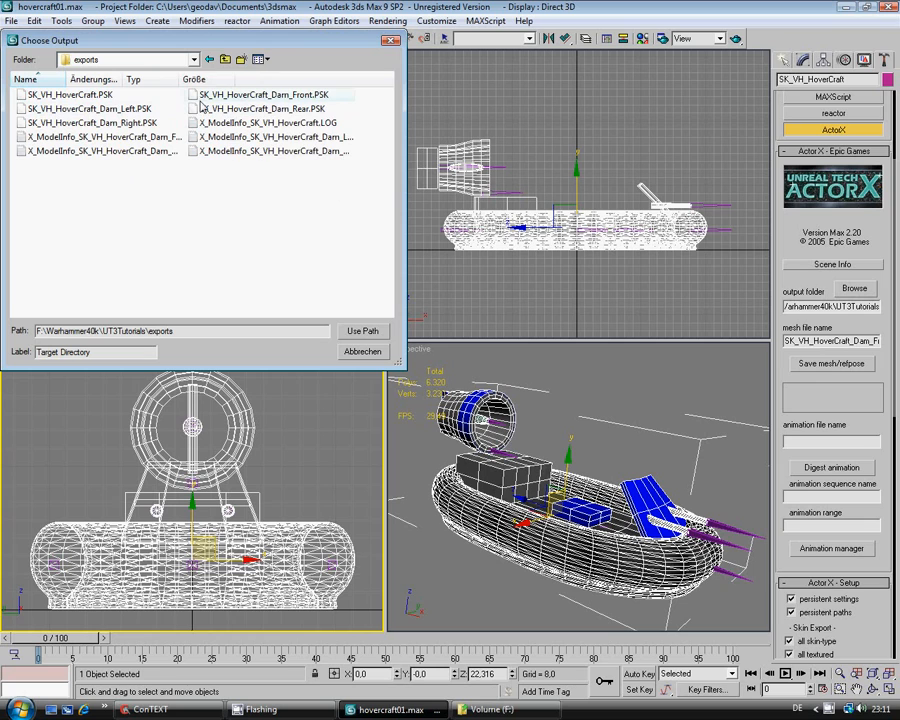
{"action": "left_click", "coordinate": [70, 94]}
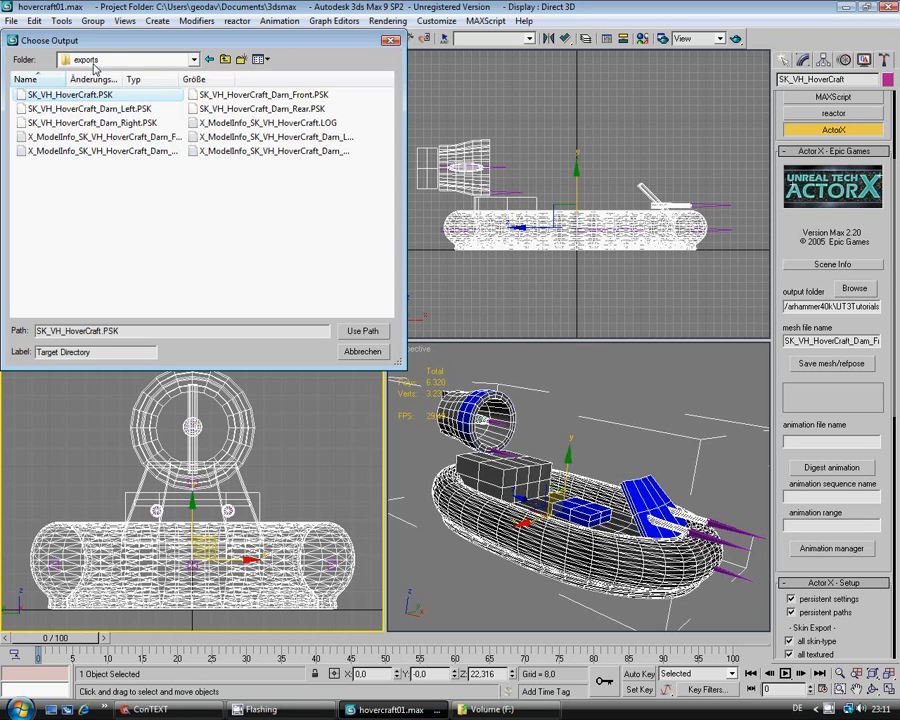
{"action": "left_click", "coordinate": [362, 331]}
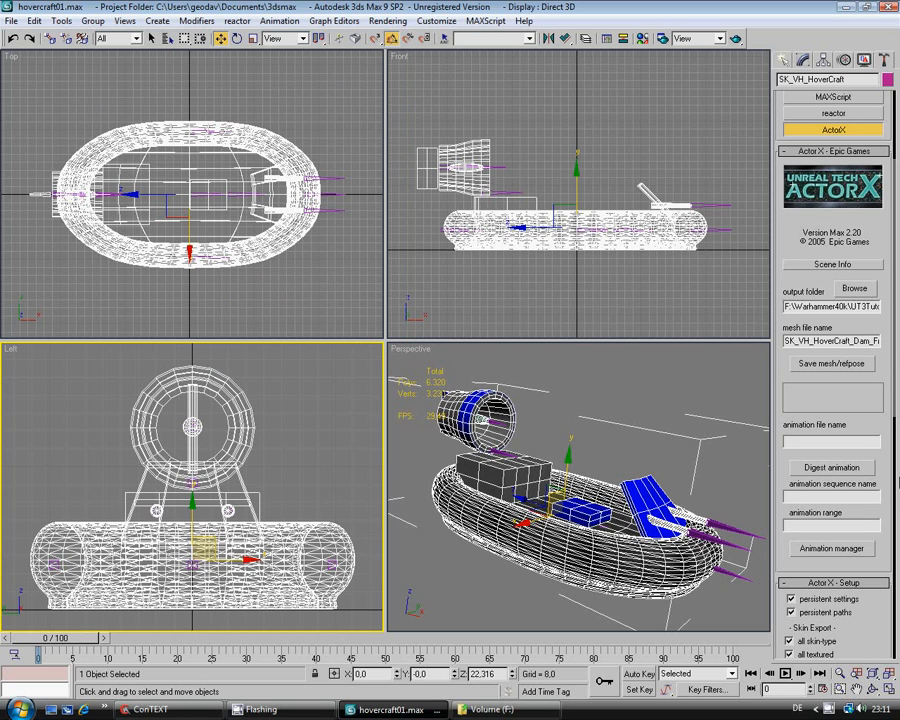
{"action": "key", "text": "End"}
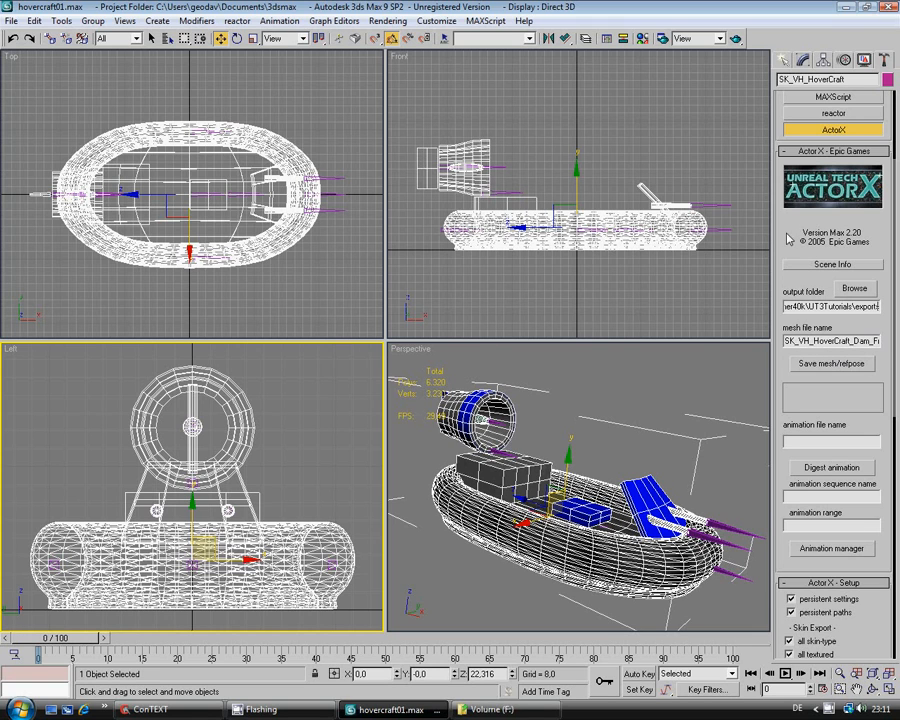
Review the ActorX setup options for skin export, bones and log files, and look at the hovercraft's modifier stack
{"action": "scroll", "coordinate": [786, 232], "scroll_direction": "up", "scroll_amount": 5}
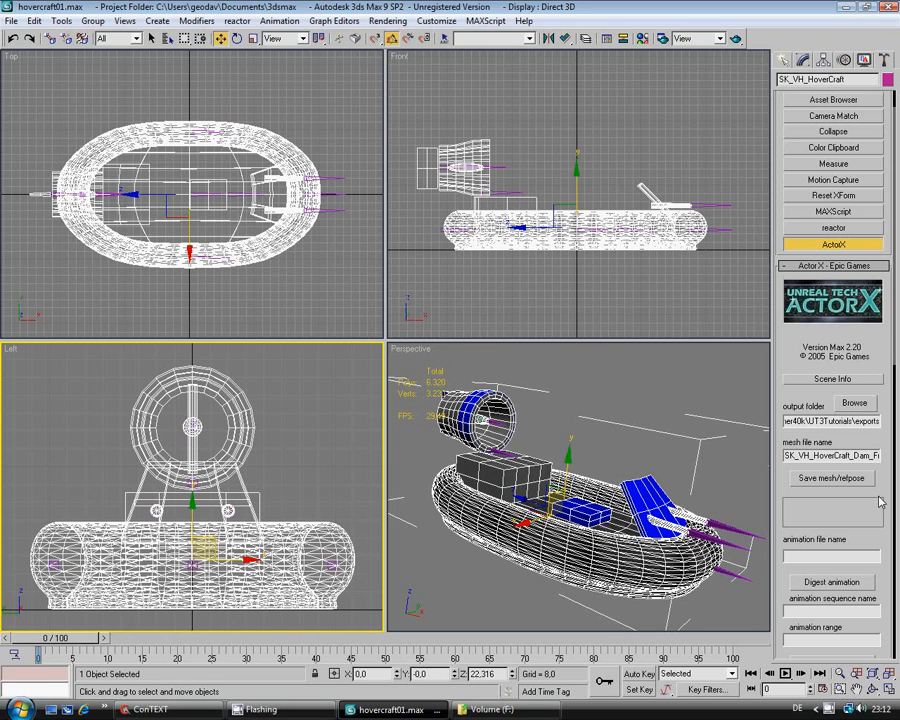
{"action": "left_click_drag", "start_coordinate": [880, 502], "coordinate": [860, 176]}
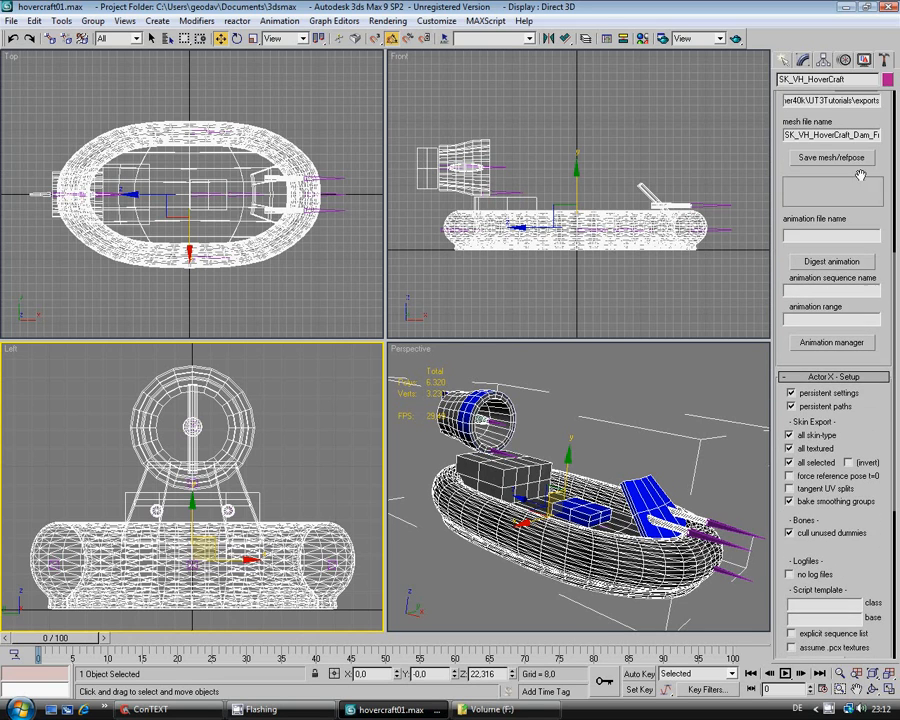
{"action": "scroll", "coordinate": [868, 260], "scroll_direction": "down", "scroll_amount": 4}
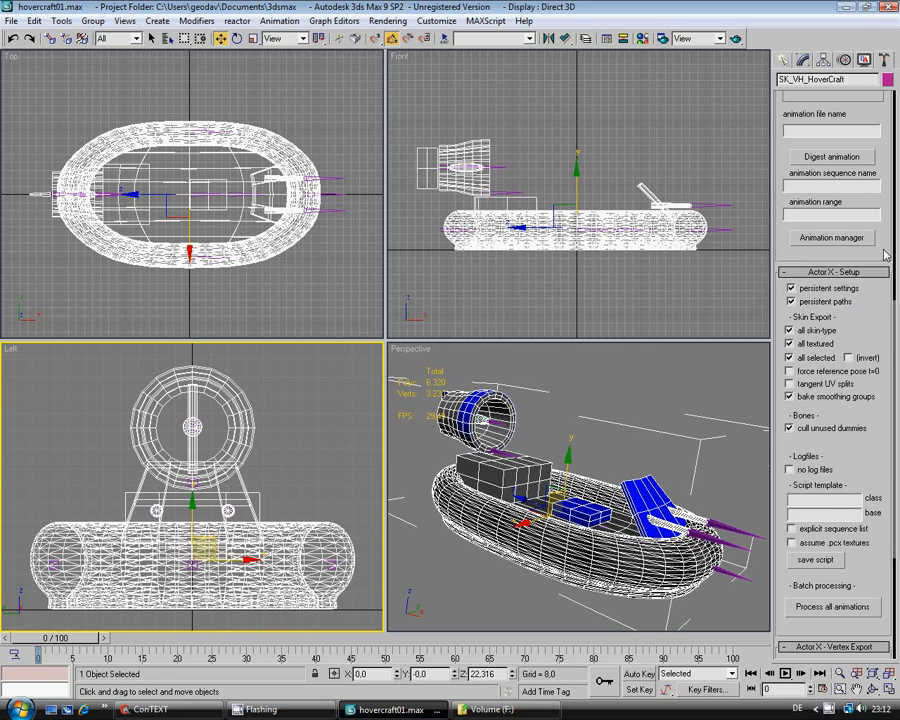
{"action": "left_click_drag", "start_coordinate": [884, 255], "coordinate": [882, 447]}
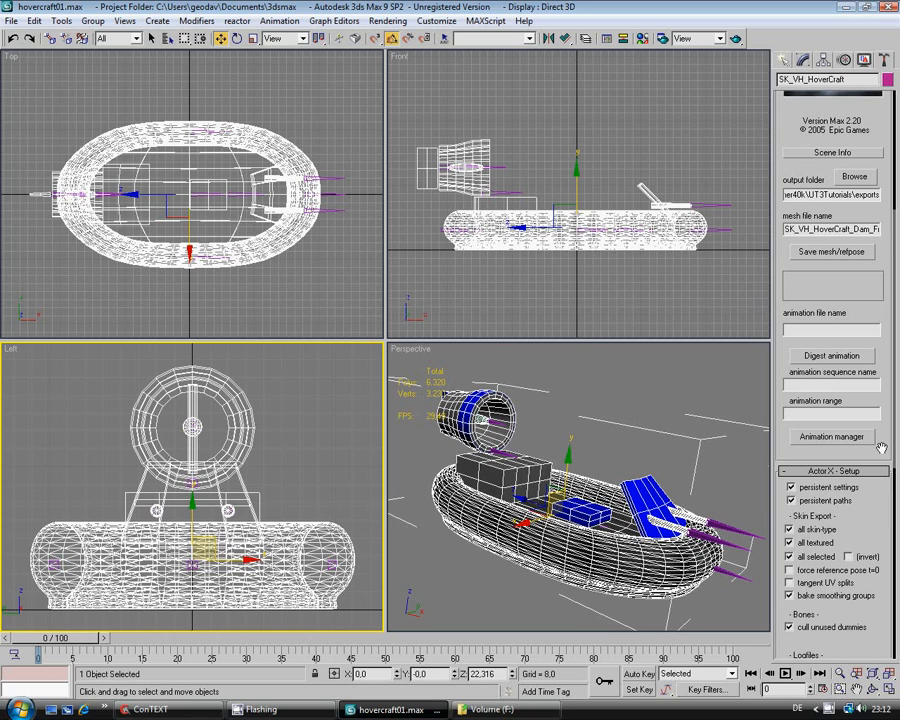
{"action": "left_click_drag", "start_coordinate": [882, 447], "coordinate": [882, 446]}
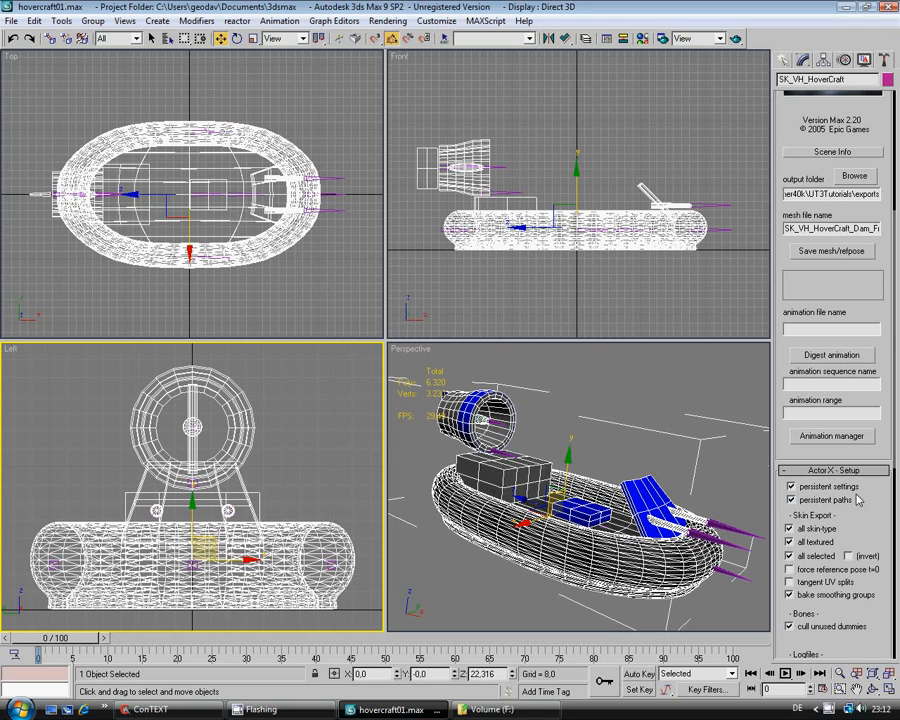
{"action": "scroll", "coordinate": [820, 497], "scroll_direction": "down", "scroll_amount": 5}
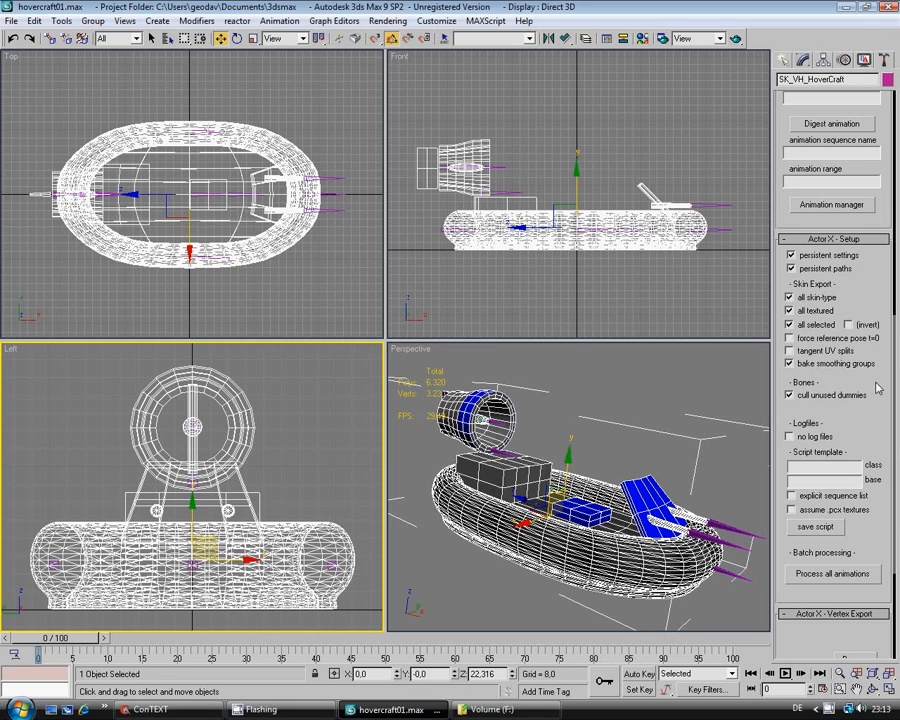
{"action": "left_click_drag", "start_coordinate": [876, 388], "coordinate": [868, 527]}
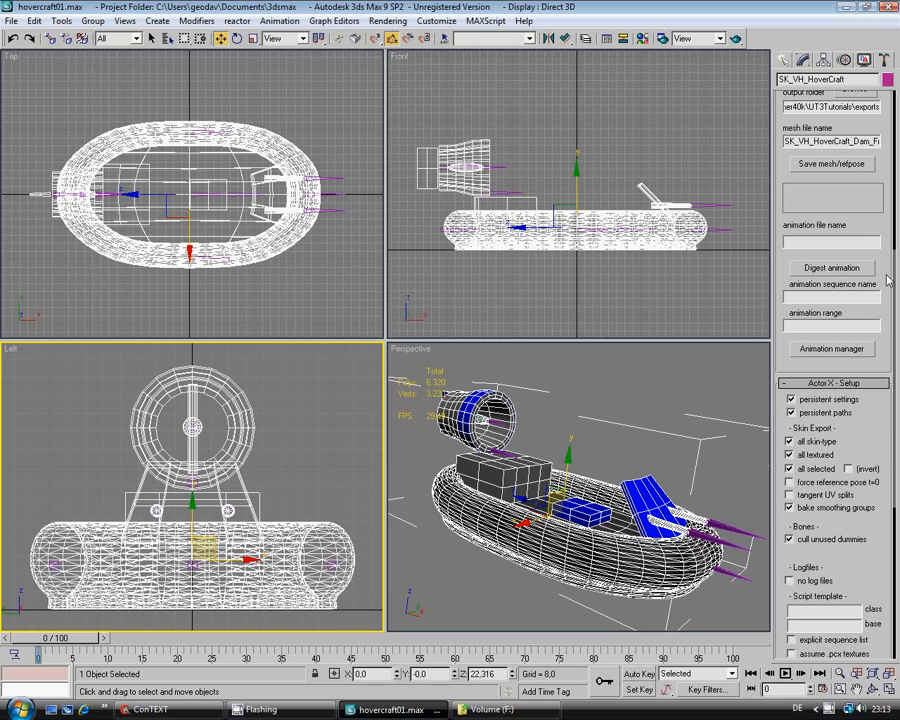
{"action": "mouse_move", "coordinate": [885, 276]}
{"action": "left_mouse_down"}
{"action": "mouse_move", "coordinate": [882, 342]}
{"action": "mouse_move", "coordinate": [880, 289]}
{"action": "left_mouse_up"}
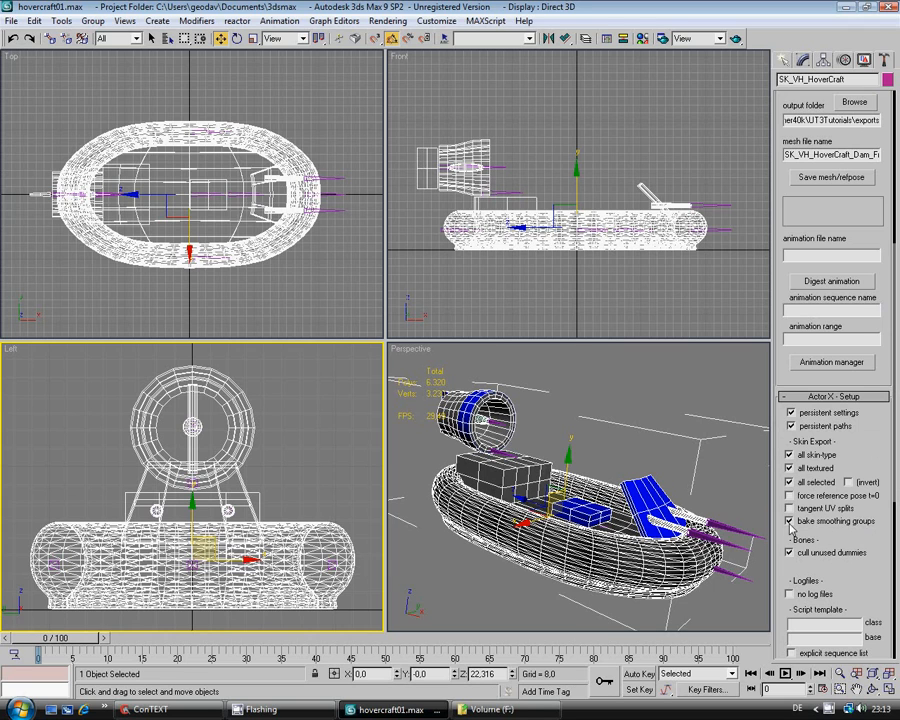
{"action": "scroll", "coordinate": [878, 428], "scroll_direction": "up", "scroll_amount": 3}
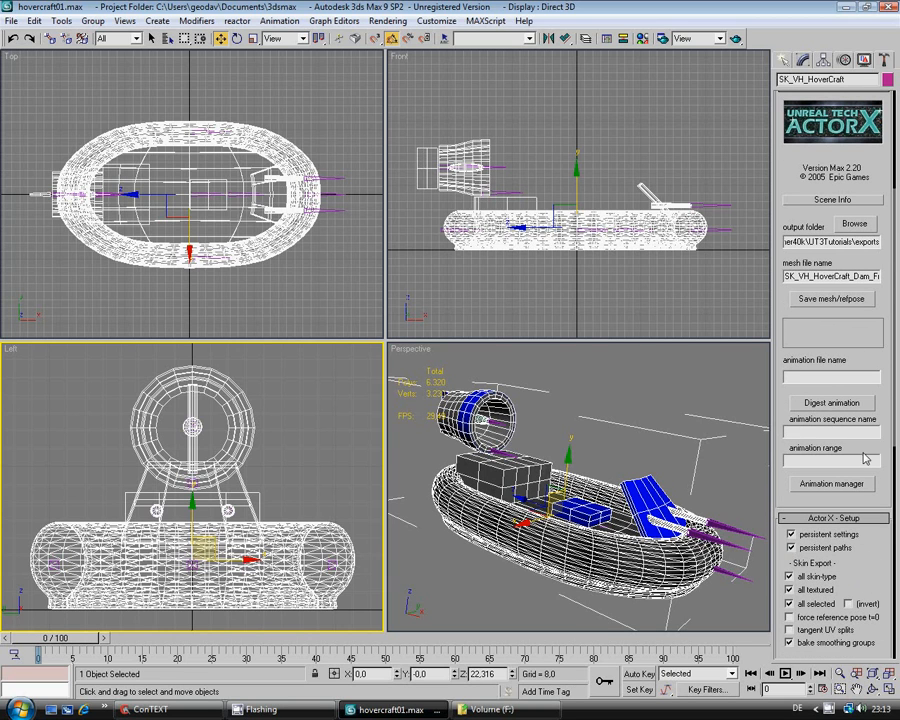
{"action": "scroll", "coordinate": [883, 450], "scroll_direction": "down", "scroll_amount": 3}
{"action": "scroll", "coordinate": [883, 450], "scroll_direction": "down", "scroll_amount": 1}
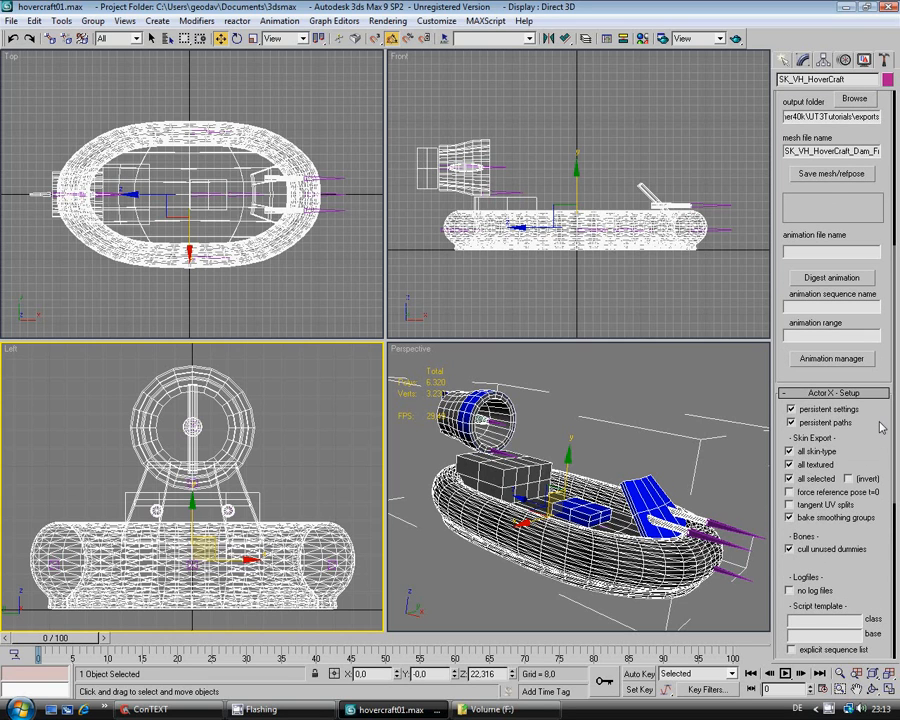
{"action": "scroll", "coordinate": [800, 575], "scroll_direction": "up", "scroll_amount": 5}
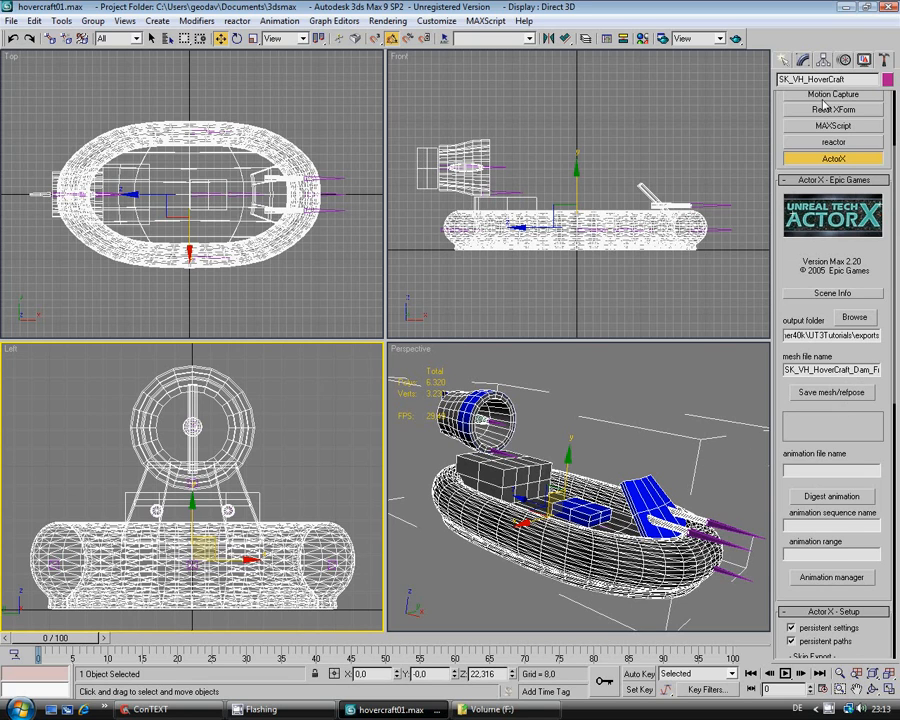
{"action": "left_click", "coordinate": [803, 60]}
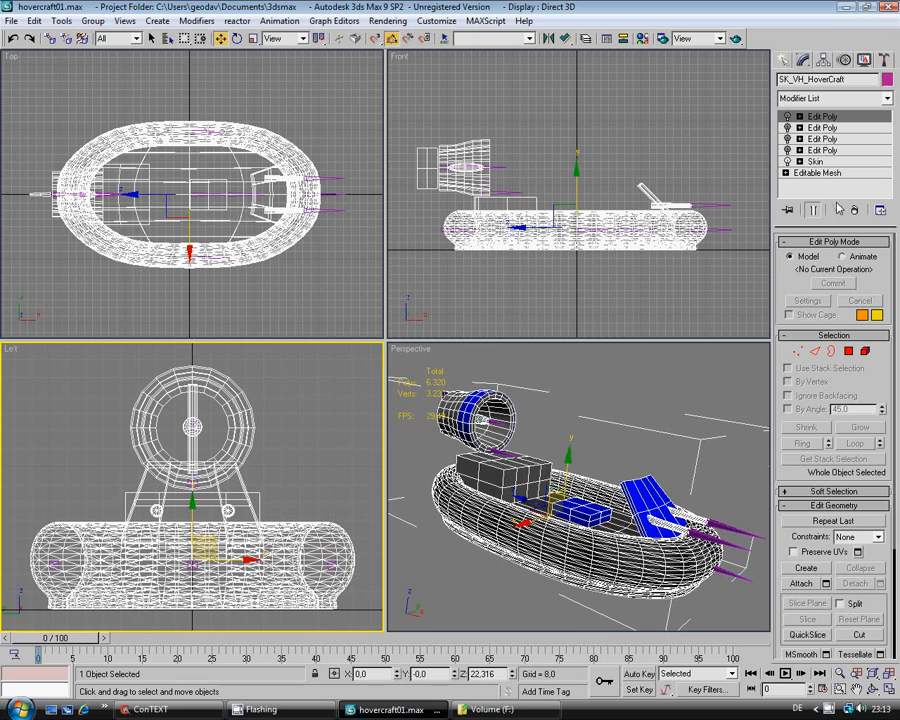
{"action": "left_click", "coordinate": [883, 60]}
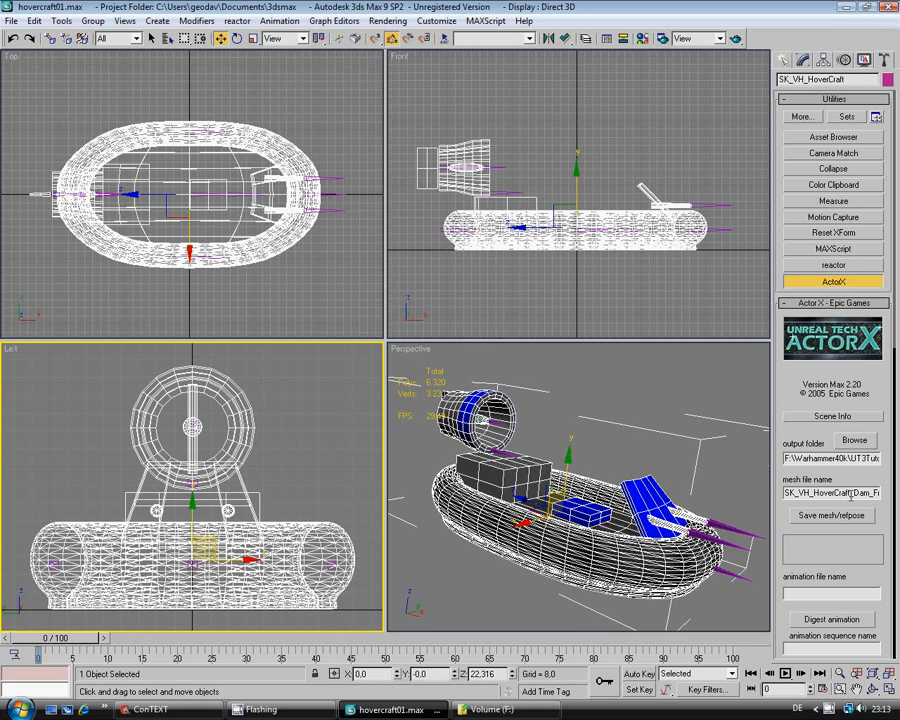
Shorten the ActorX mesh file name to SK_VH_HoverCraft by removing the damage suffix
{"action": "left_click_drag", "start_coordinate": [851, 492], "coordinate": [897, 494]}
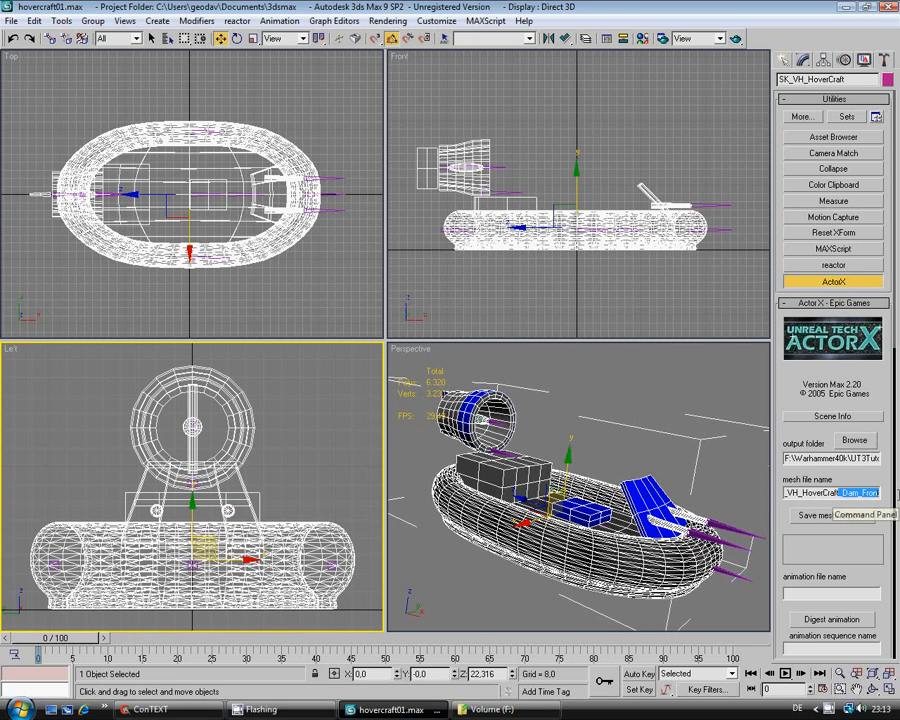
{"action": "key", "text": "Delete"}
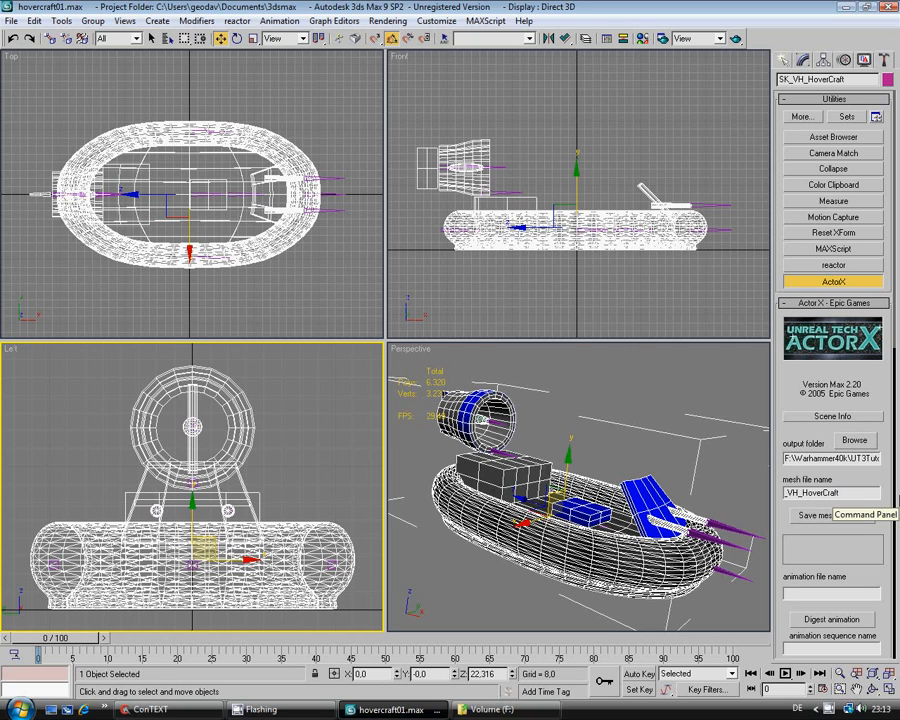
{"action": "left_click", "coordinate": [854, 540]}
{"action": "left_click_drag", "start_coordinate": [852, 494], "coordinate": [774, 496]}
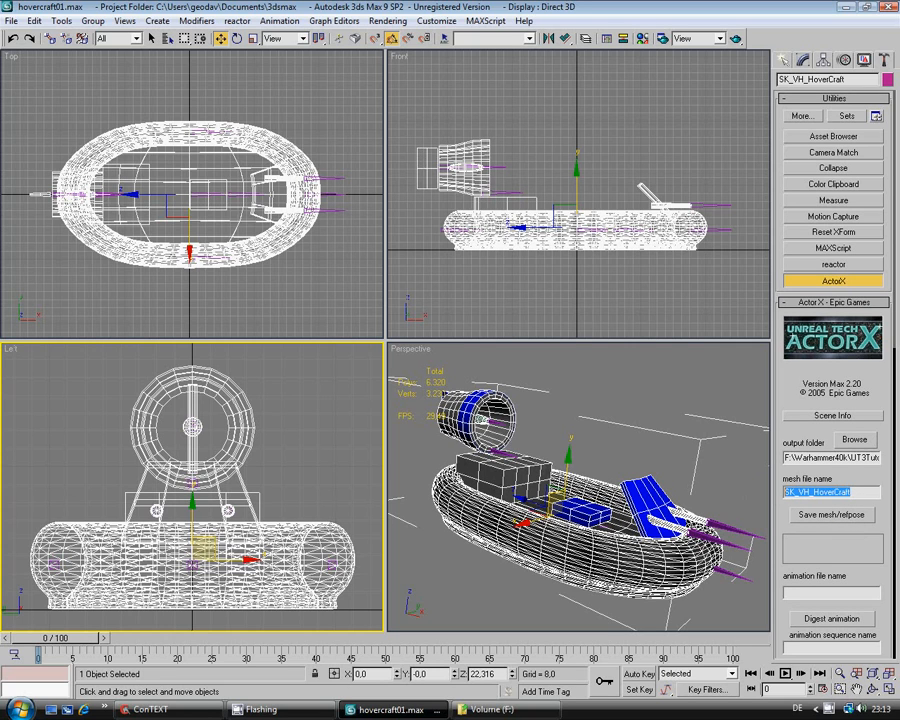
Export the hovercraft's skinned mesh and reference pose as SK_VH_HoverCraft.PSK, accepting the export notes
{"action": "left_click", "coordinate": [818, 516]}
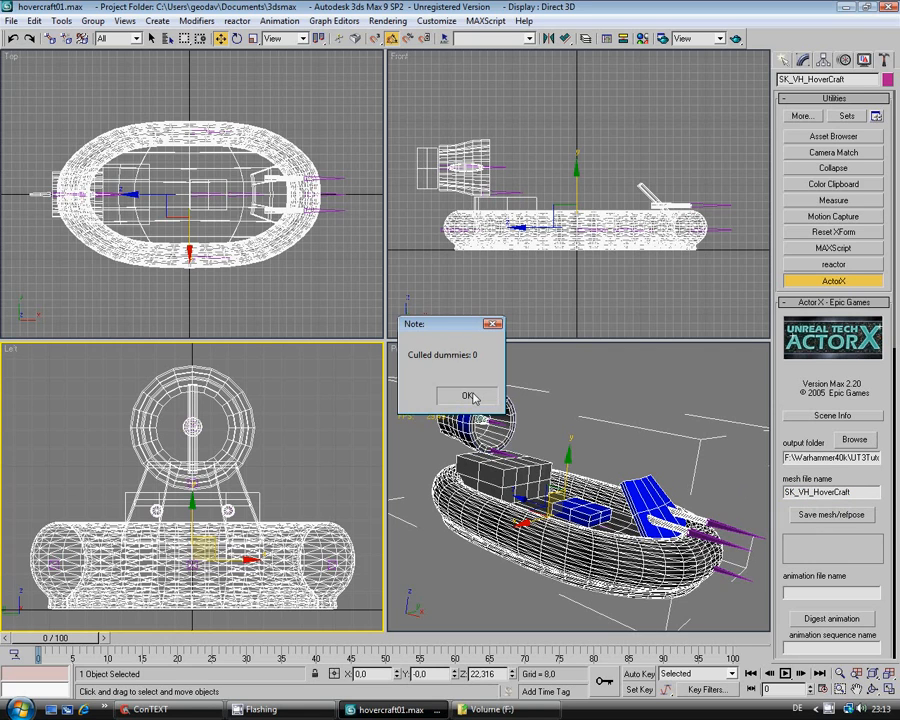
{"action": "left_click", "coordinate": [474, 398]}
{"action": "left_click", "coordinate": [526, 396]}
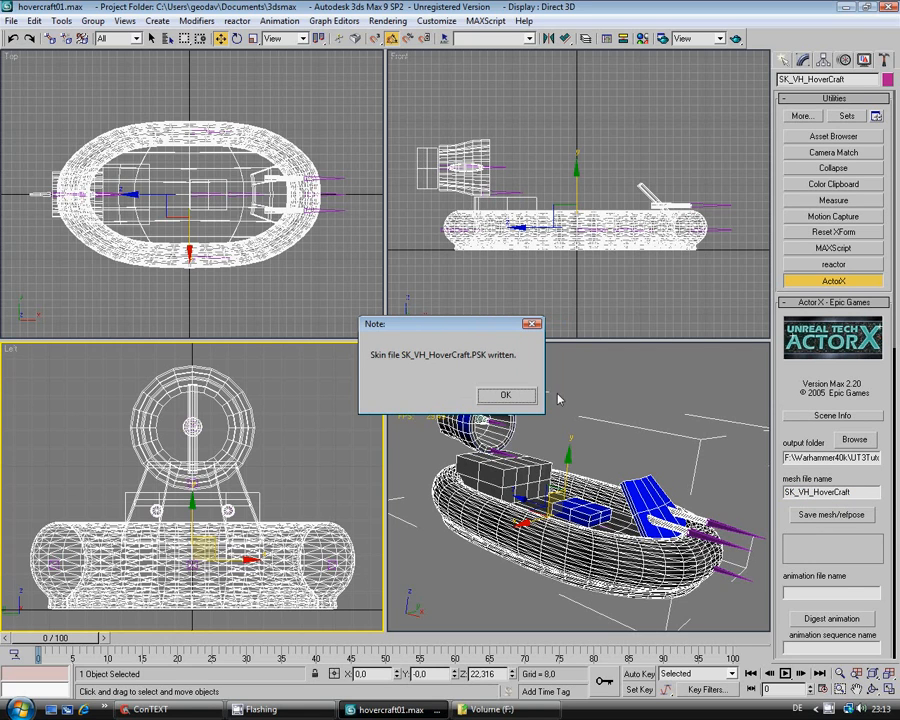
{"action": "left_click", "coordinate": [525, 396]}
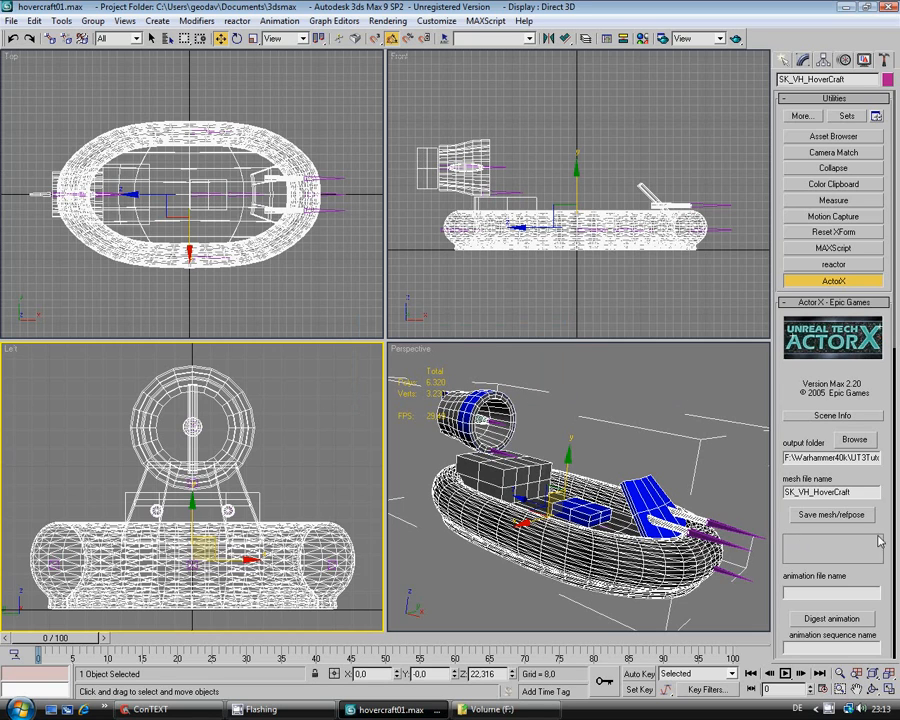
Preview the hovercraft's front damage by switching the lowest Edit Poly modifier on and off again
{"action": "left_click", "coordinate": [803, 60]}
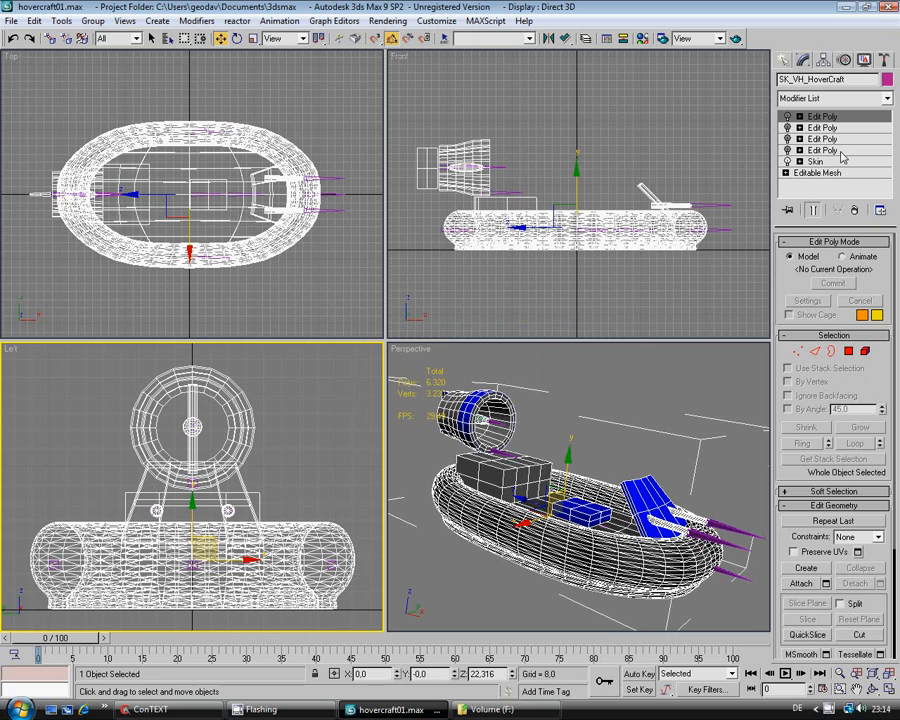
{"action": "left_click", "coordinate": [786, 150]}
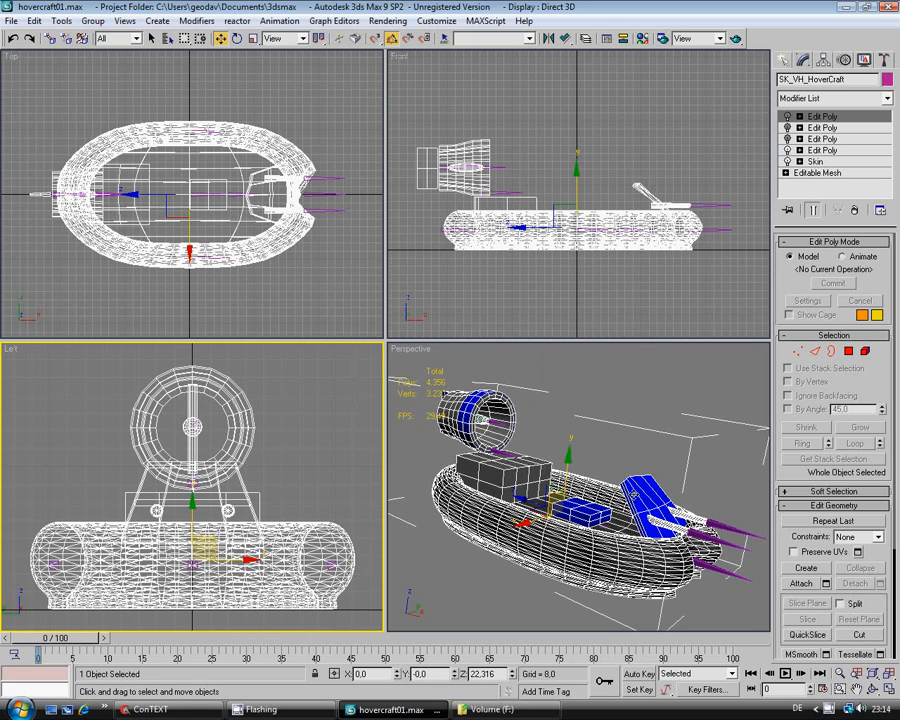
{"action": "left_click", "coordinate": [786, 150]}
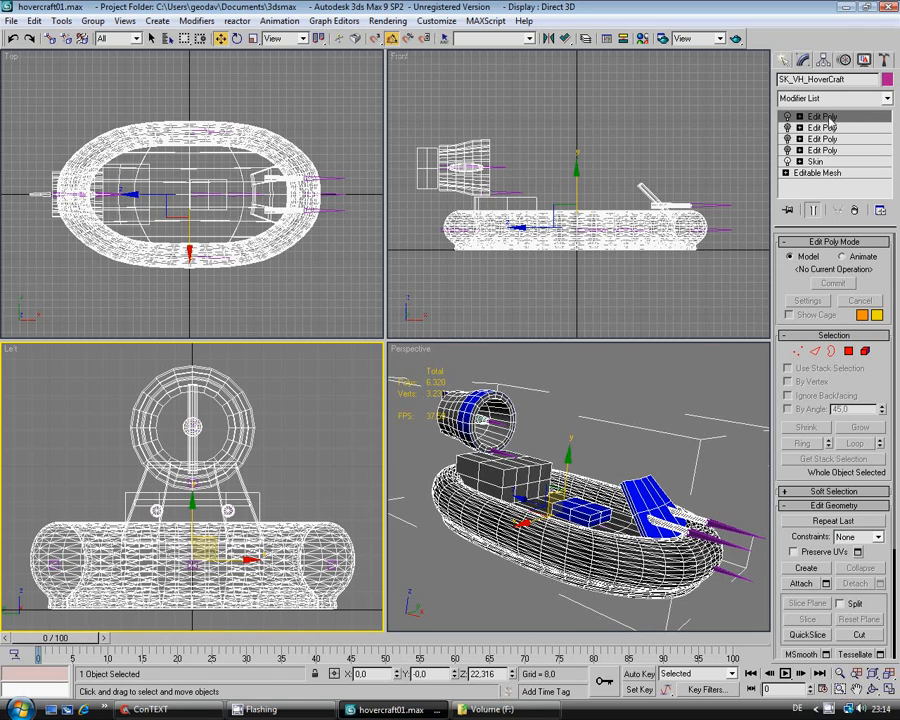
Switch to ConTEXT and read through the bone and mesh names in hovercraft_list.txt
{"action": "left_click", "coordinate": [188, 710]}
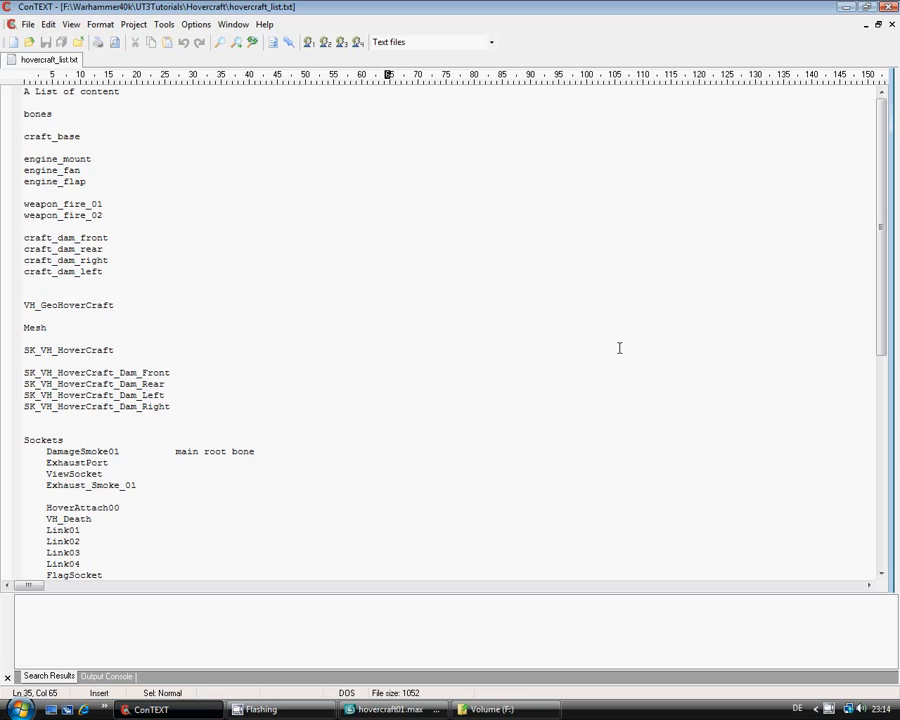
{"action": "left_click", "coordinate": [249, 180]}
{"action": "scroll", "coordinate": [128, 121], "scroll_direction": "down", "scroll_amount": 1}
{"action": "scroll", "coordinate": [128, 121], "scroll_direction": "up", "scroll_amount": 1}
{"action": "scroll", "coordinate": [128, 121], "scroll_direction": "down", "scroll_amount": 5}
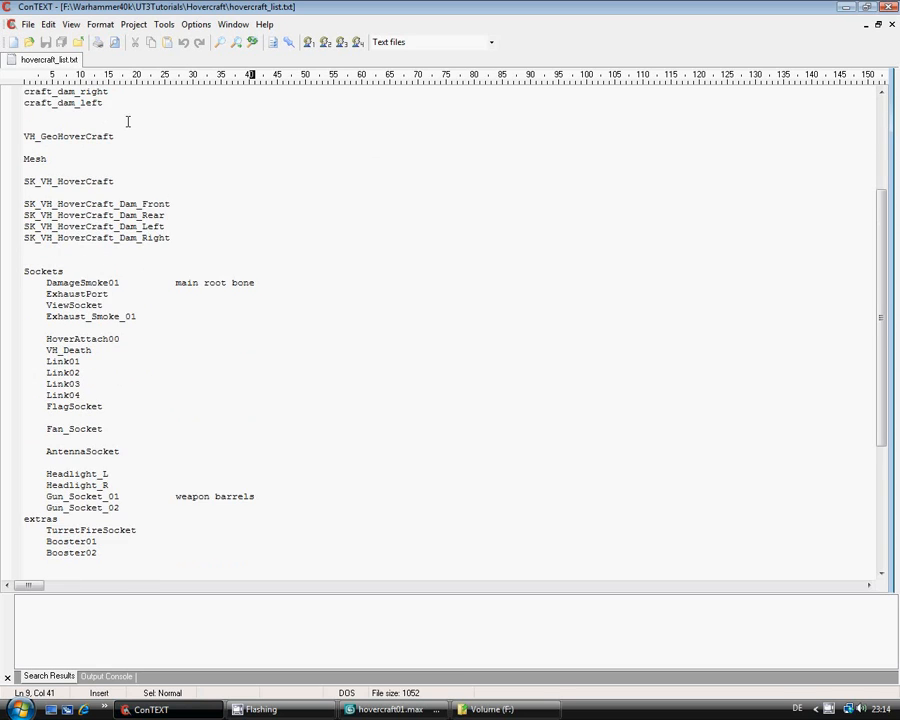
{"action": "scroll", "coordinate": [128, 121], "scroll_direction": "up", "scroll_amount": 5}
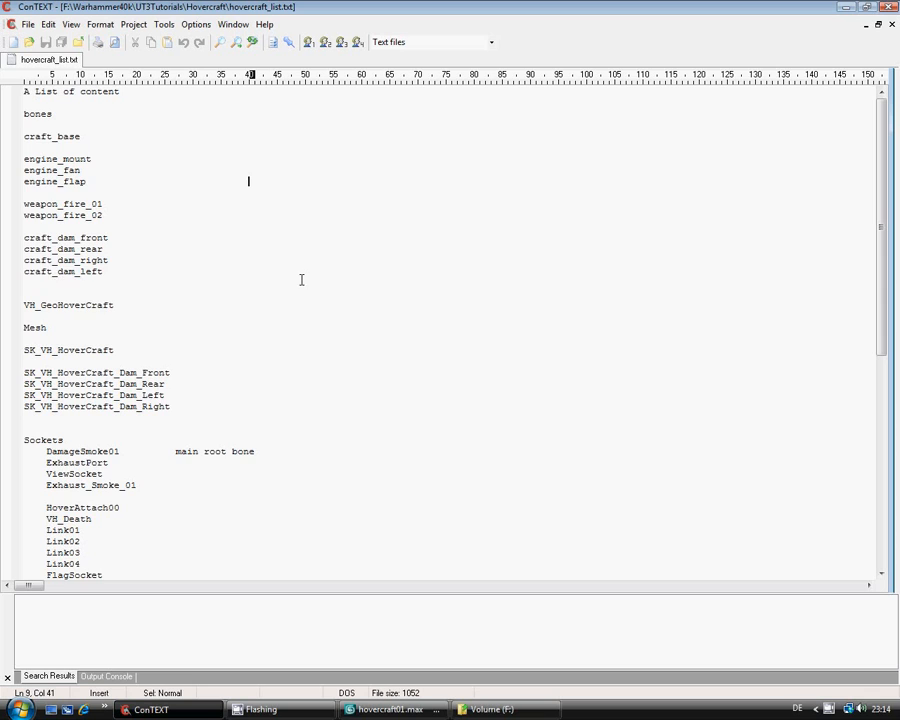
{"action": "scroll", "coordinate": [300, 280], "scroll_direction": "down", "scroll_amount": 3}
{"action": "scroll", "coordinate": [297, 283], "scroll_direction": "up", "scroll_amount": 3}
{"action": "scroll", "coordinate": [190, 275], "scroll_direction": "down", "scroll_amount": 2}
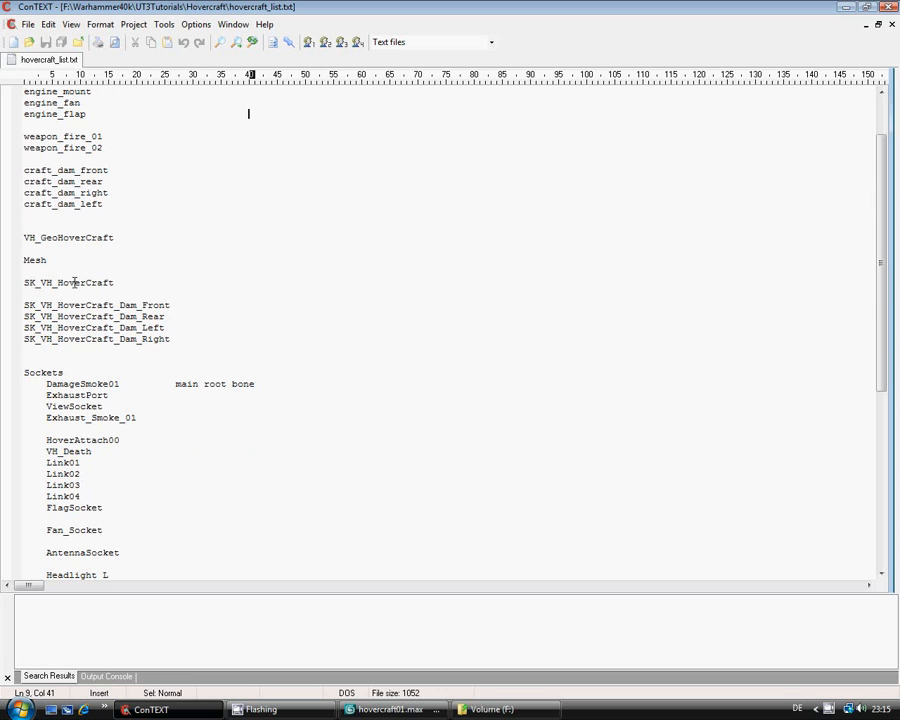
{"action": "scroll", "coordinate": [127, 262], "scroll_direction": "down", "scroll_amount": 2}
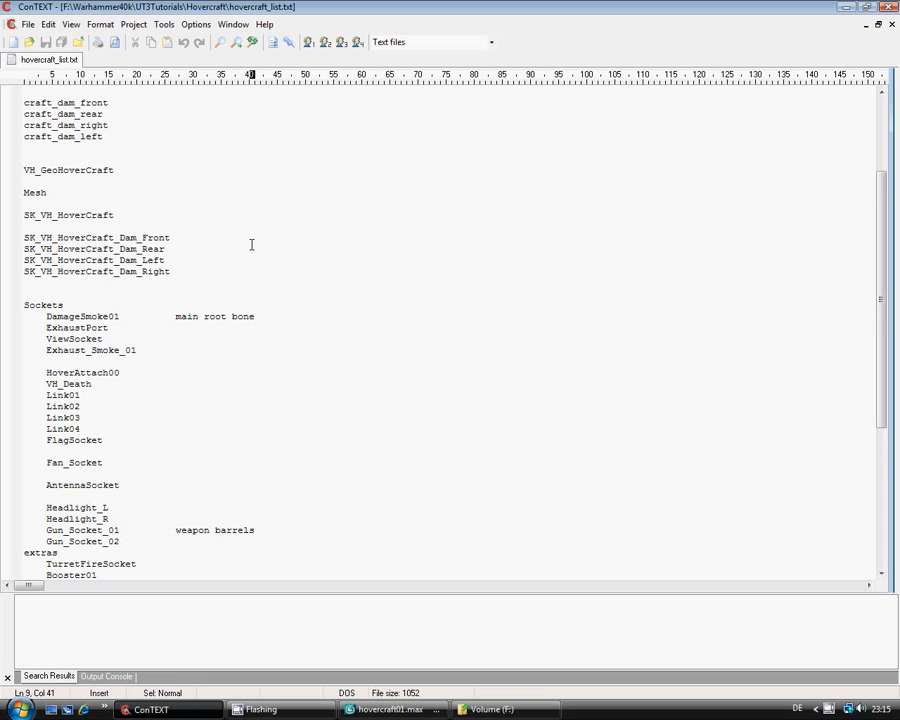
Review the socket, material, physical material and animation entries in the rest of hovercraft_list.txt
{"action": "scroll", "coordinate": [251, 244], "scroll_direction": "down", "scroll_amount": 2}
{"action": "scroll", "coordinate": [250, 245], "scroll_direction": "up", "scroll_amount": 2}
{"action": "scroll", "coordinate": [249, 245], "scroll_direction": "down", "scroll_amount": 1}
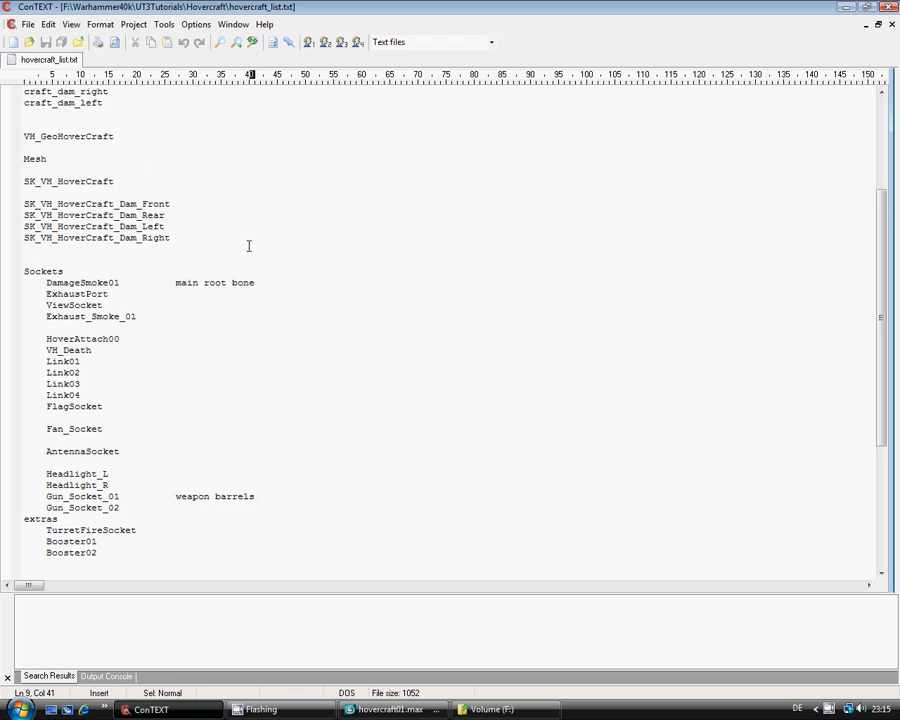
{"action": "scroll", "coordinate": [249, 245], "scroll_direction": "down", "scroll_amount": 5}
{"action": "scroll", "coordinate": [249, 246], "scroll_direction": "up", "scroll_amount": 3}
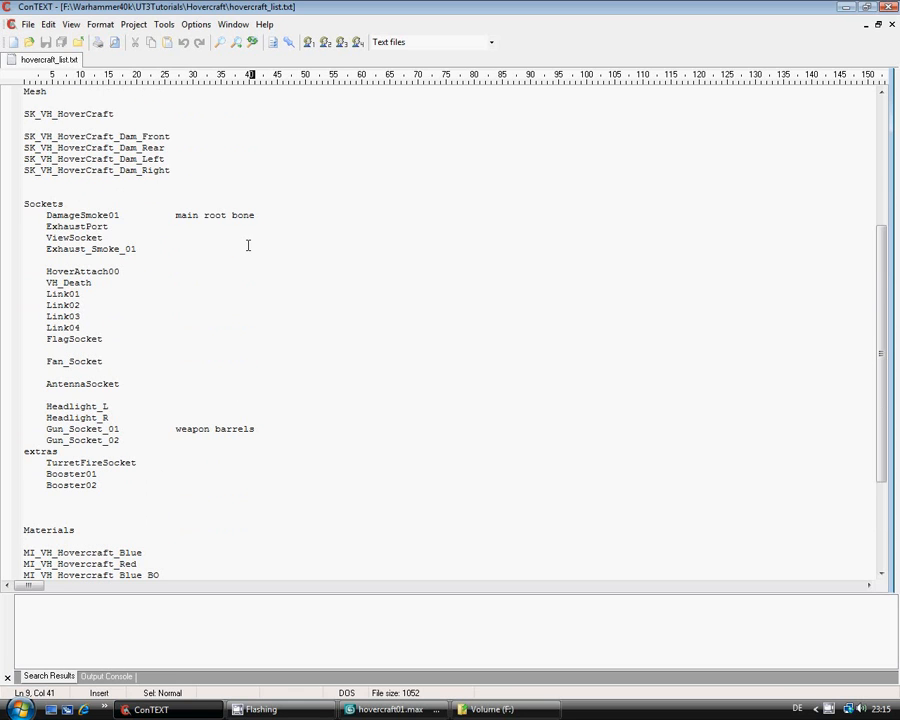
{"action": "scroll", "coordinate": [248, 245], "scroll_direction": "down", "scroll_amount": 2}
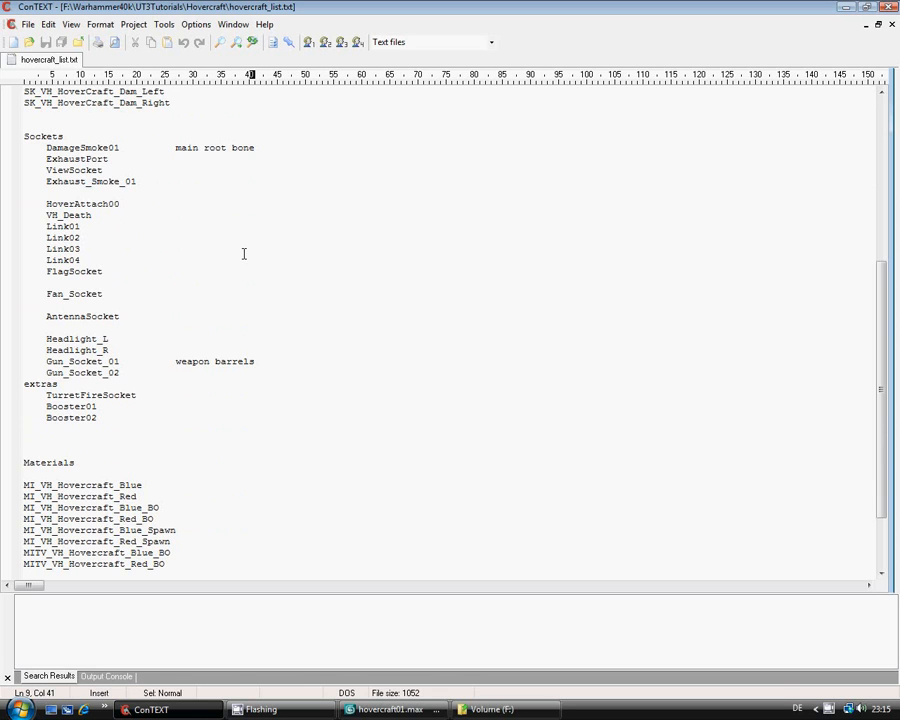
{"action": "scroll", "coordinate": [243, 254], "scroll_direction": "down", "scroll_amount": 1}
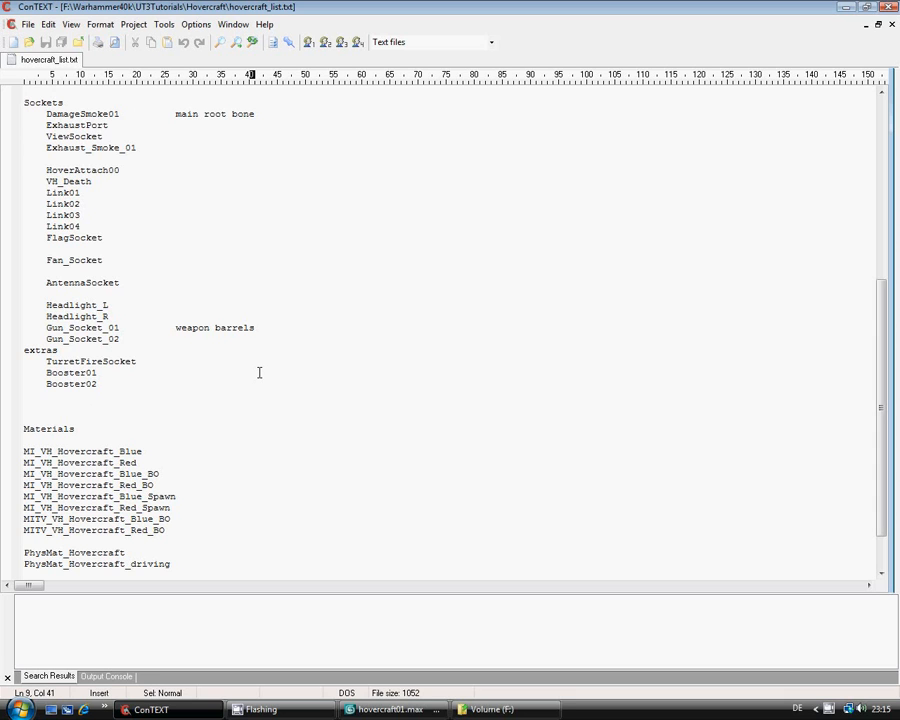
{"action": "scroll", "coordinate": [259, 372], "scroll_direction": "down", "scroll_amount": 1}
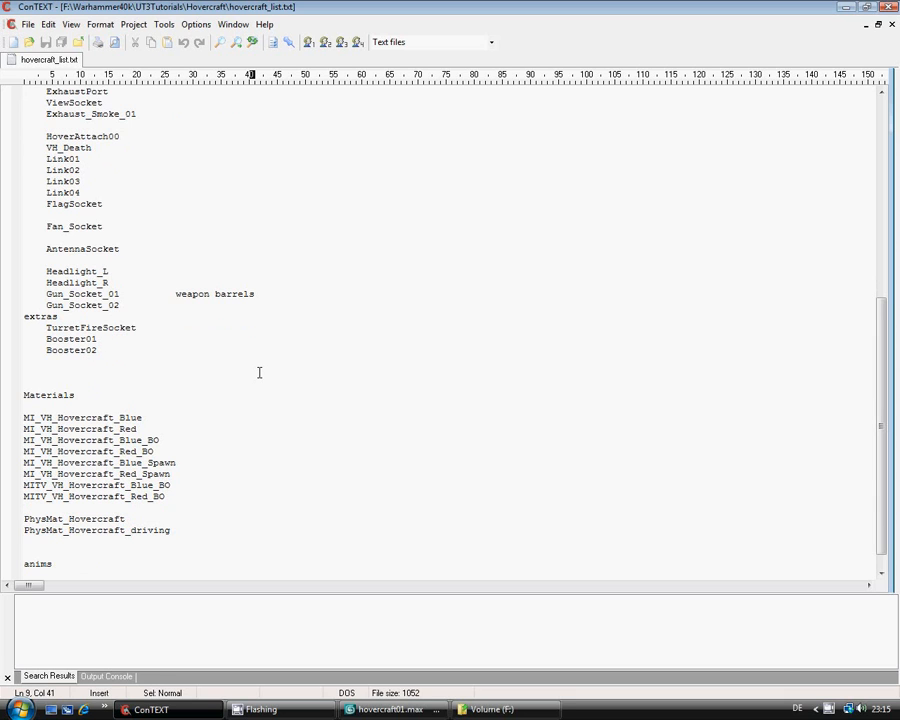
{"action": "scroll", "coordinate": [259, 372], "scroll_direction": "down", "scroll_amount": 1}
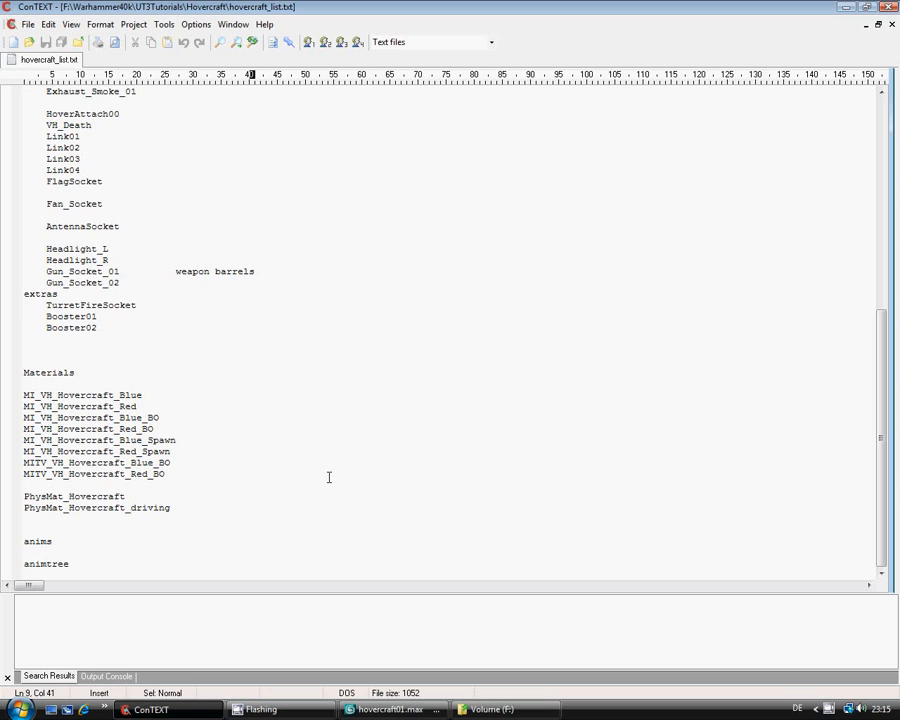
{"action": "scroll", "coordinate": [328, 477], "scroll_direction": "up", "scroll_amount": 12}
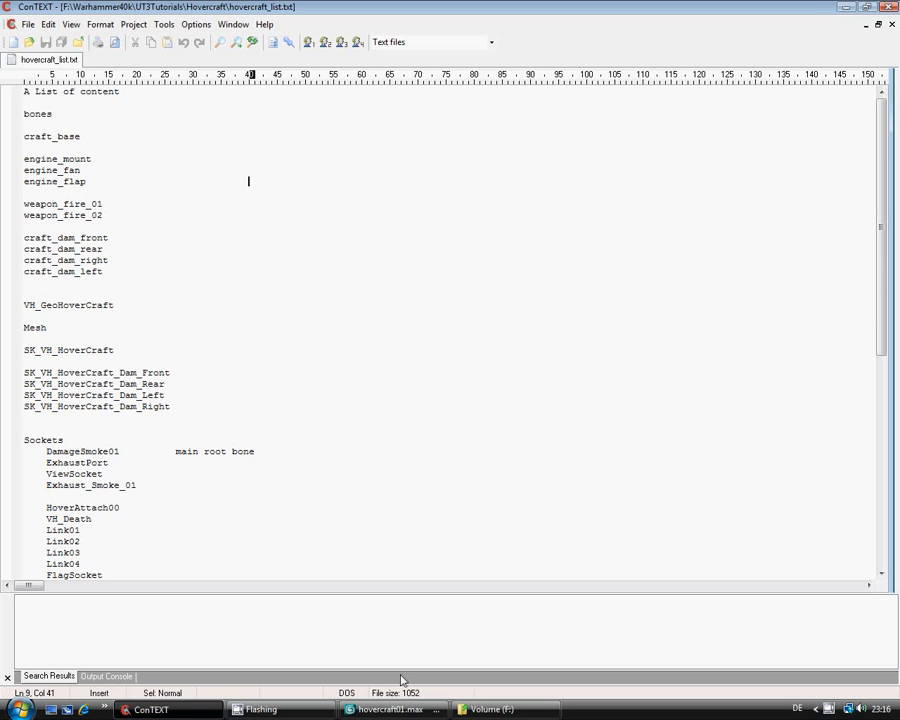
Copy the mesh name SK_VH_HoverCraft_Dam_Right from the list in ConTEXT
{"action": "left_click", "coordinate": [391, 709]}
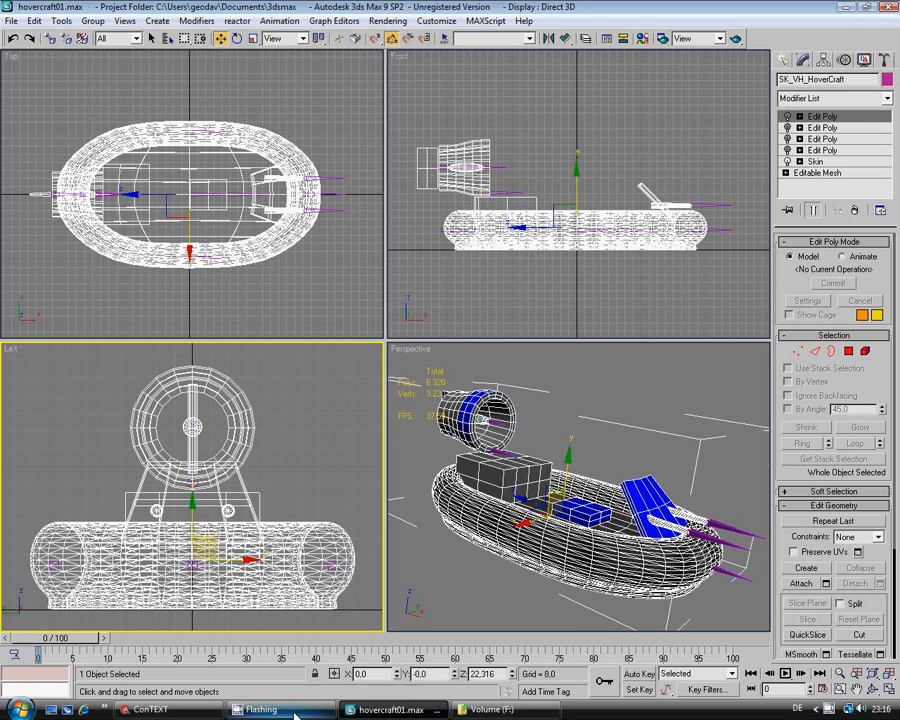
{"action": "left_click", "coordinate": [183, 709]}
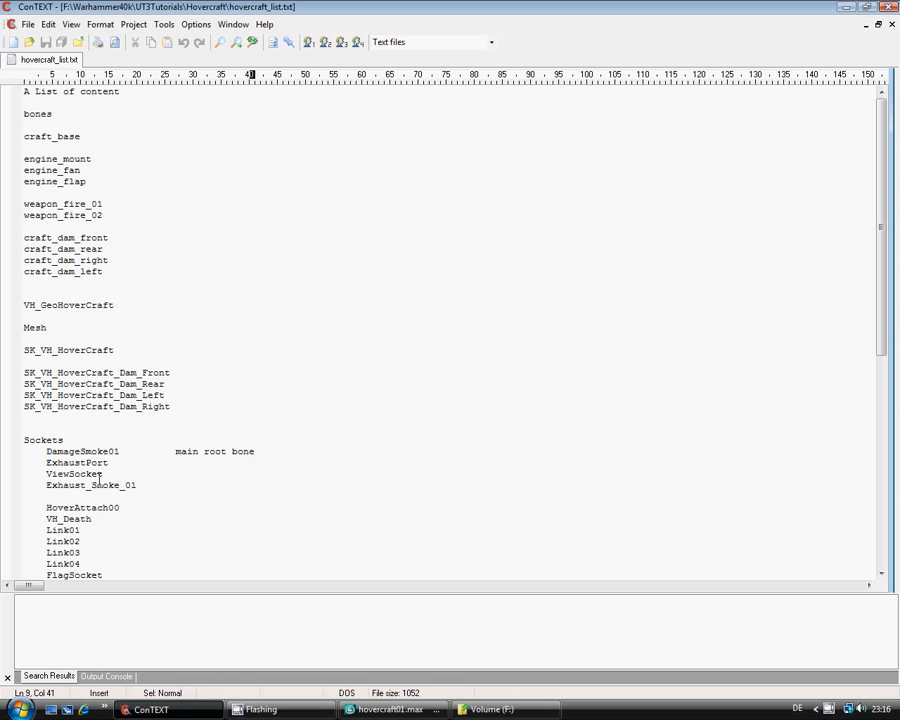
{"action": "left_click_drag", "start_coordinate": [171, 407], "coordinate": [16, 406]}
{"action": "key", "text": "ctrl+c"}
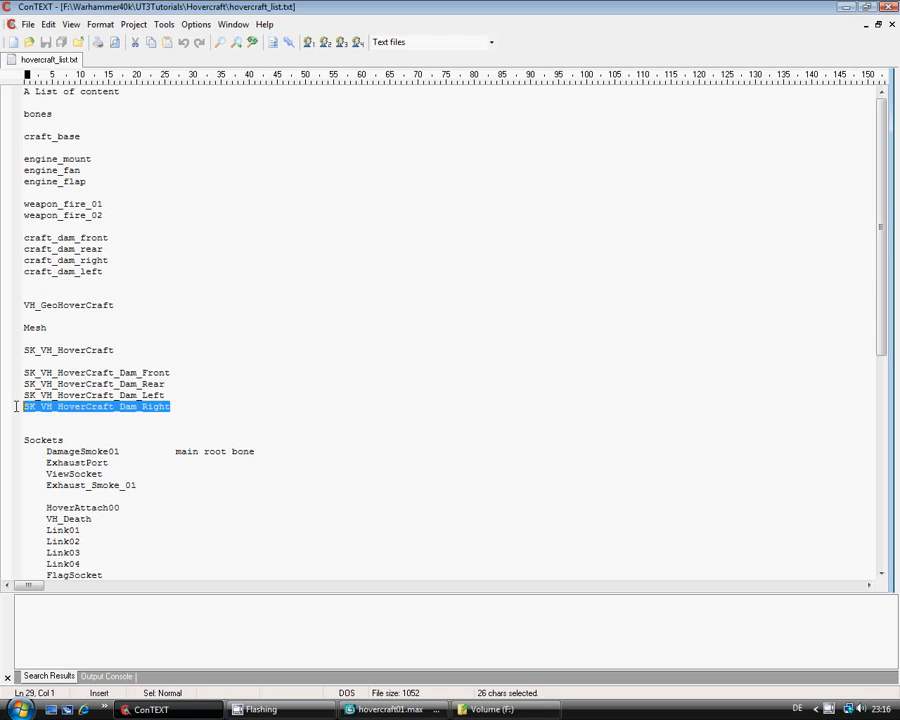
{"action": "right_click", "coordinate": [68, 410]}
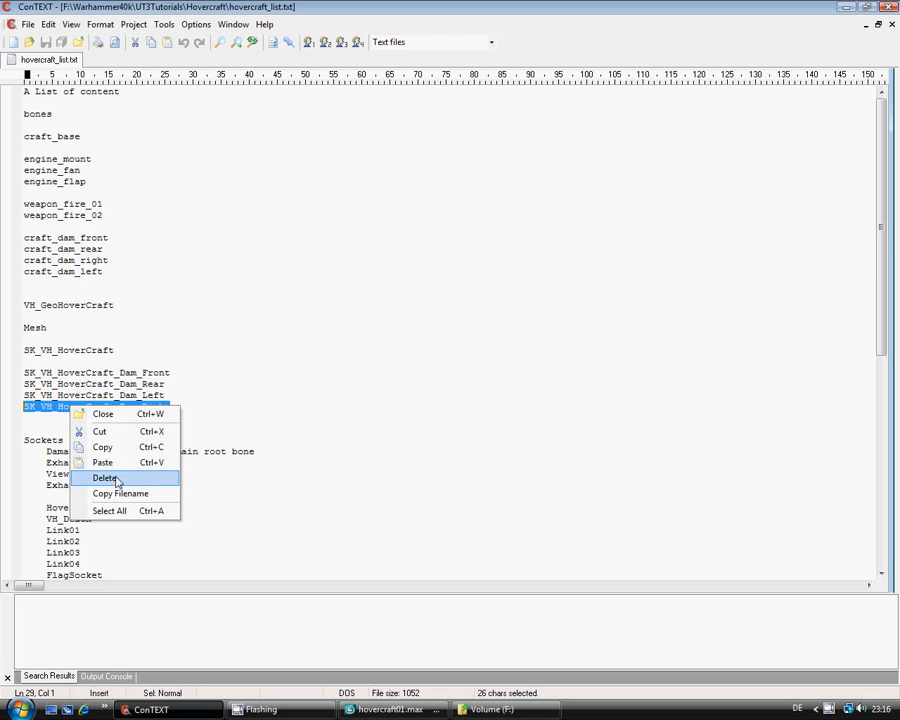
{"action": "left_click", "coordinate": [116, 450]}
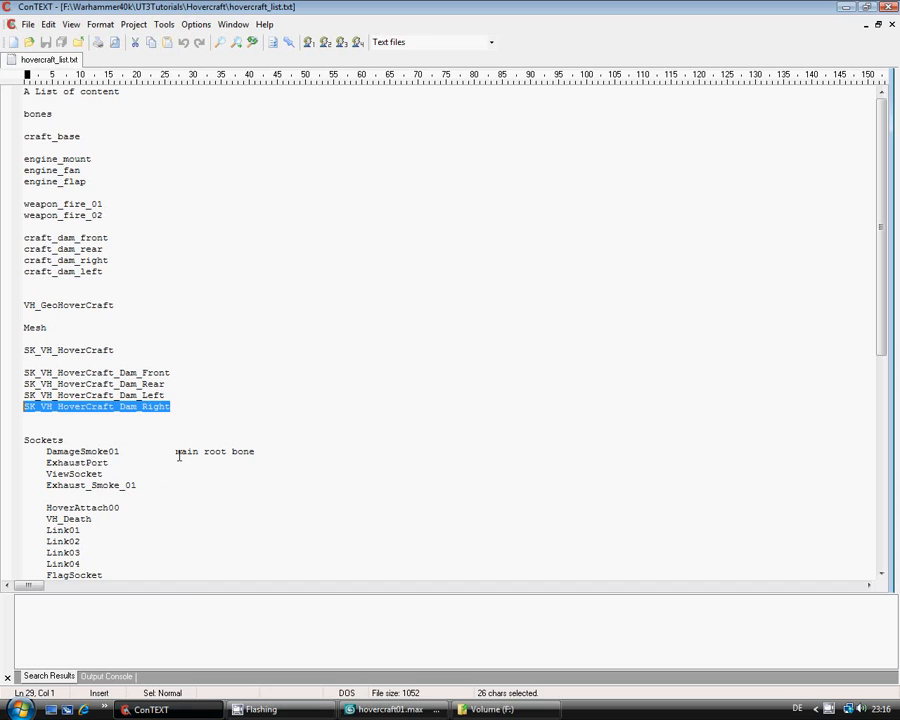
Switch back to 3ds Max, compare the upper Edit Poly modifiers and leave only the second one from the top enabled for the right-side damage
{"action": "left_click", "coordinate": [395, 710]}
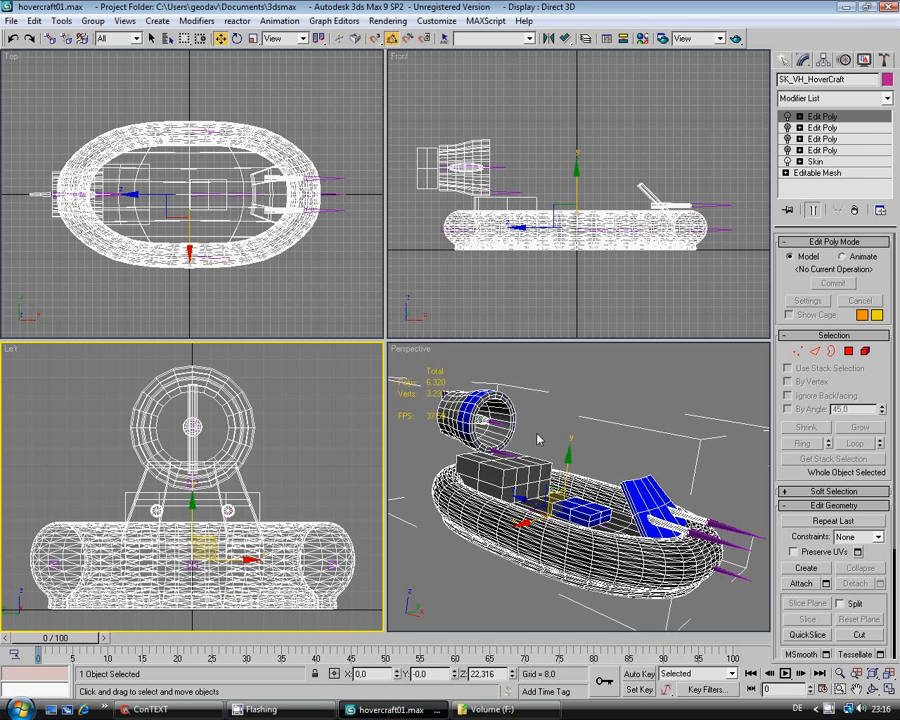
{"action": "left_click", "coordinate": [788, 117]}
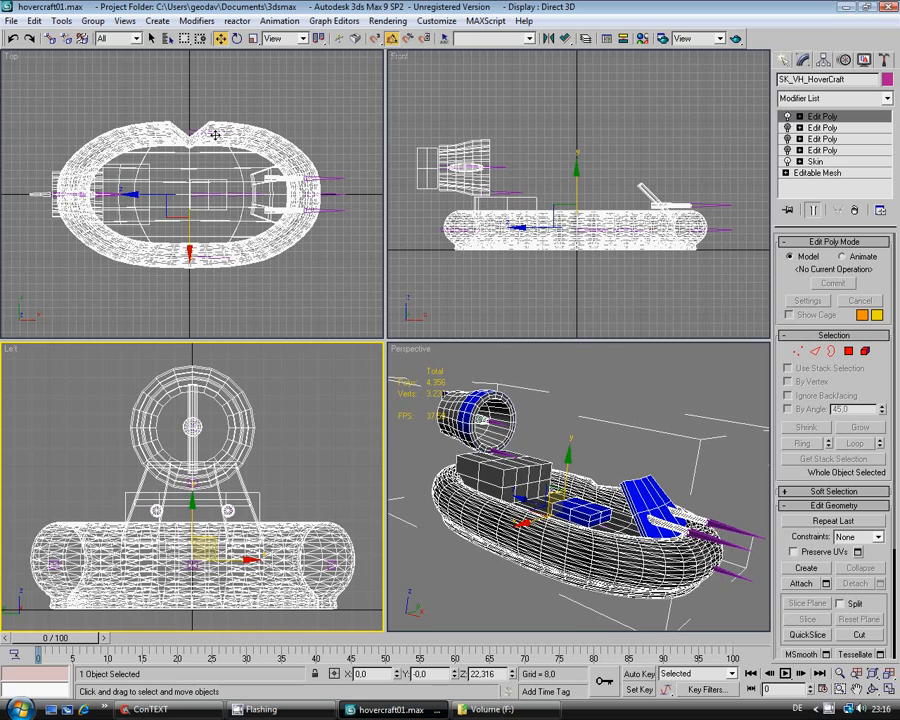
{"action": "left_click", "coordinate": [788, 117]}
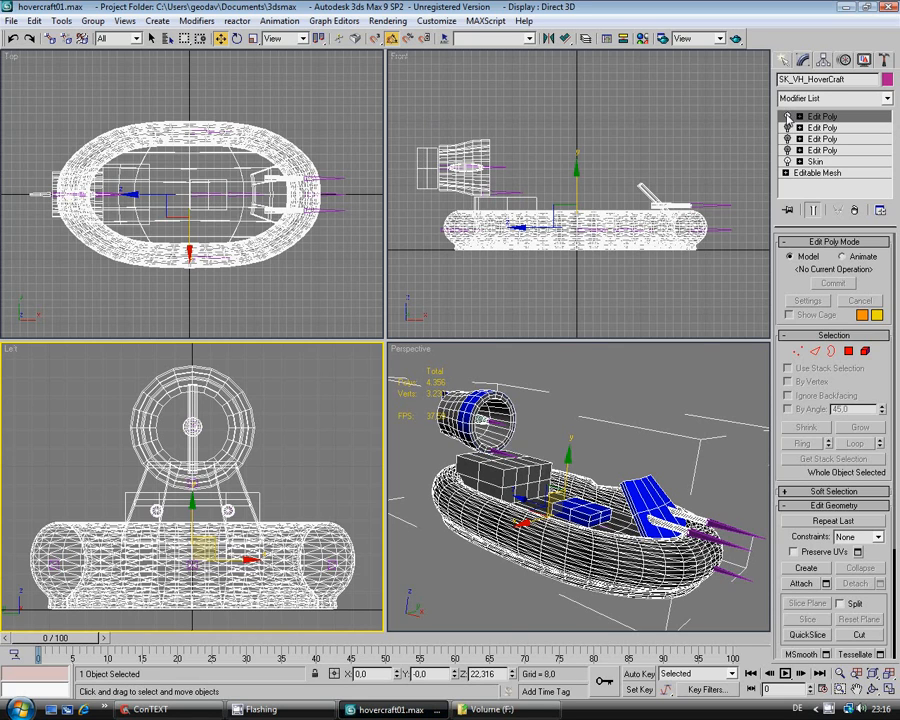
{"action": "left_click", "coordinate": [788, 117]}
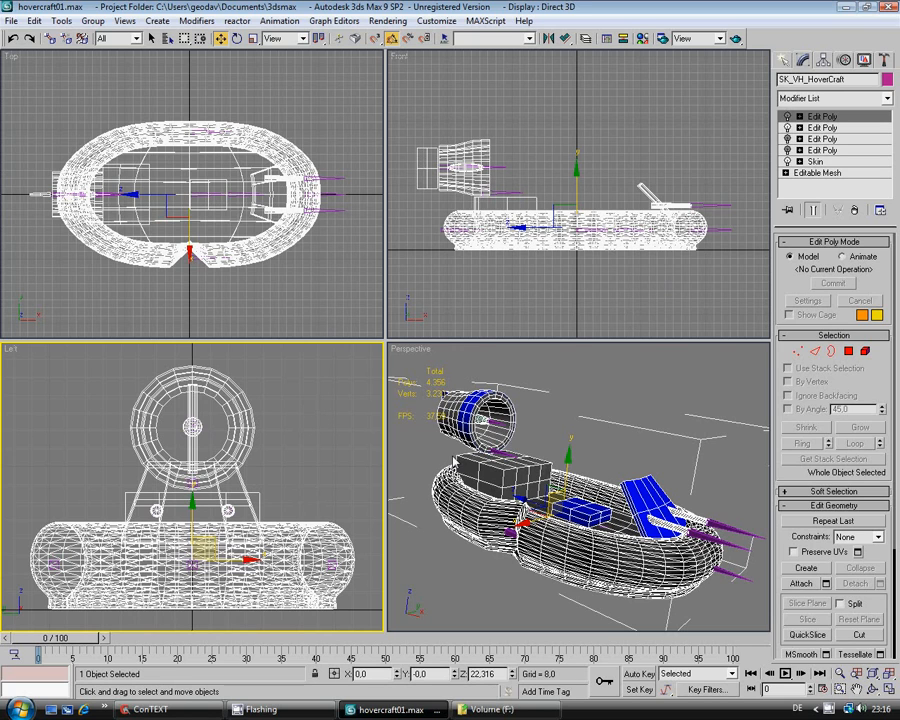
Set the ActorX mesh file name to SK_VH_HoverCraft_Dam_Right and export the damaged mesh and reference pose, accepting the export notes
{"action": "left_click", "coordinate": [885, 60]}
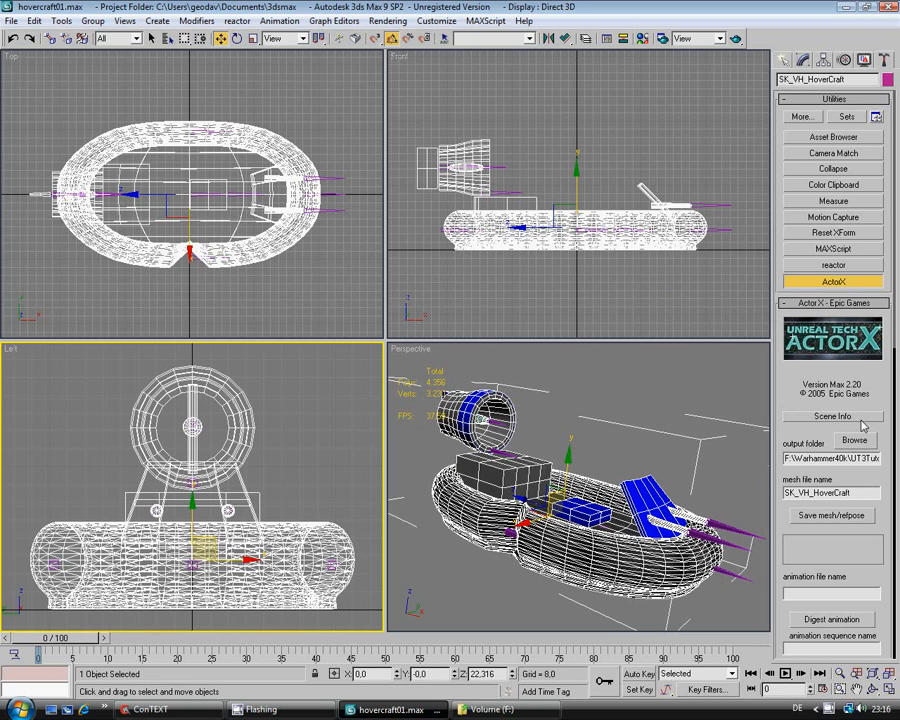
{"action": "left_click_drag", "start_coordinate": [866, 493], "coordinate": [784, 492]}
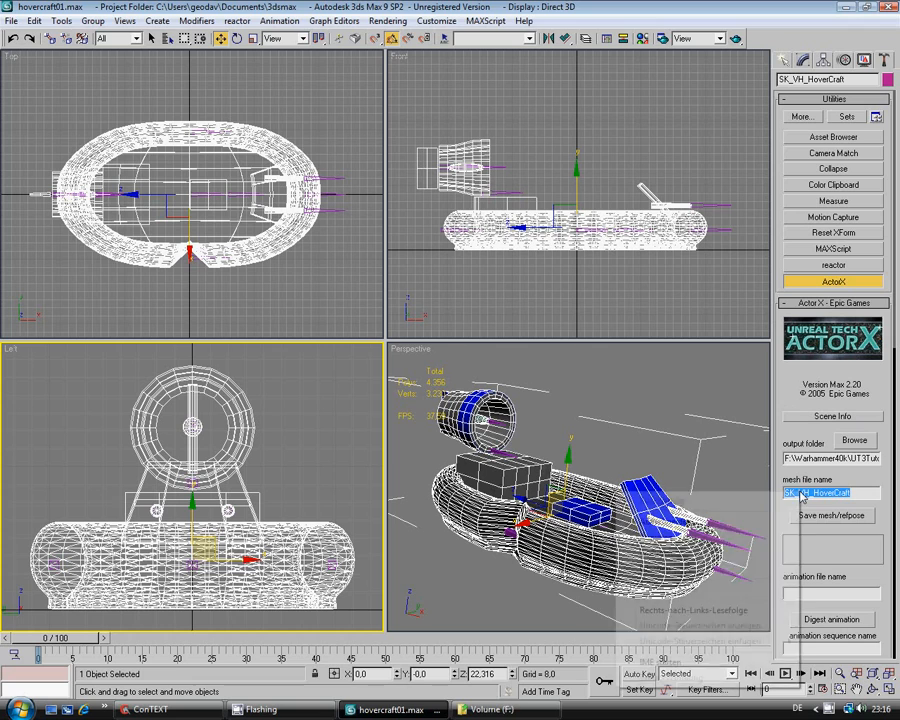
{"action": "right_click", "coordinate": [800, 492]}
{"action": "left_click", "coordinate": [772, 553]}
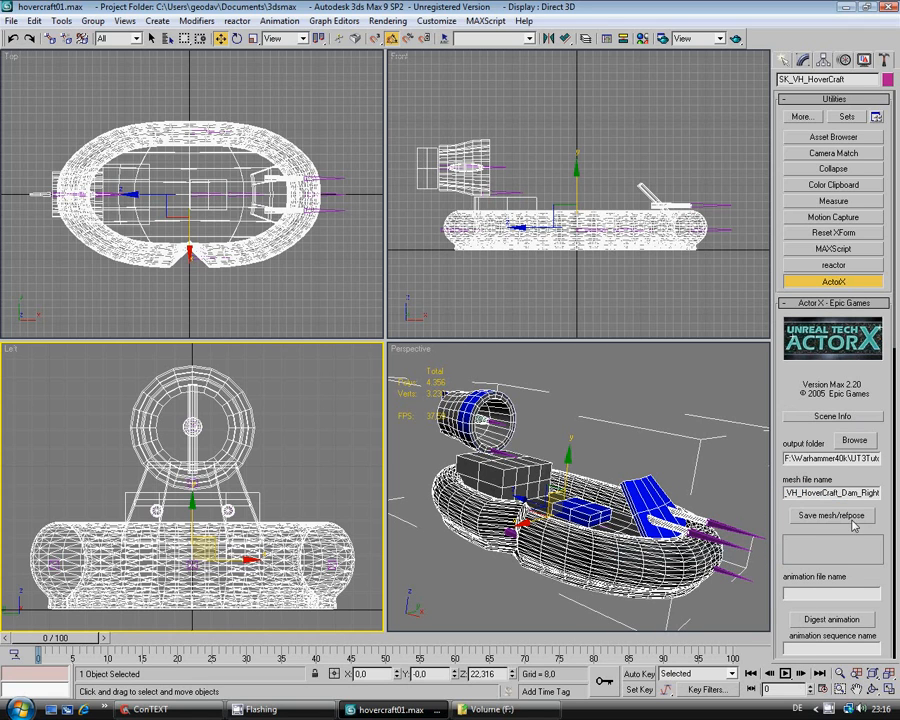
{"action": "left_click", "coordinate": [800, 517]}
{"action": "left_click", "coordinate": [468, 395]}
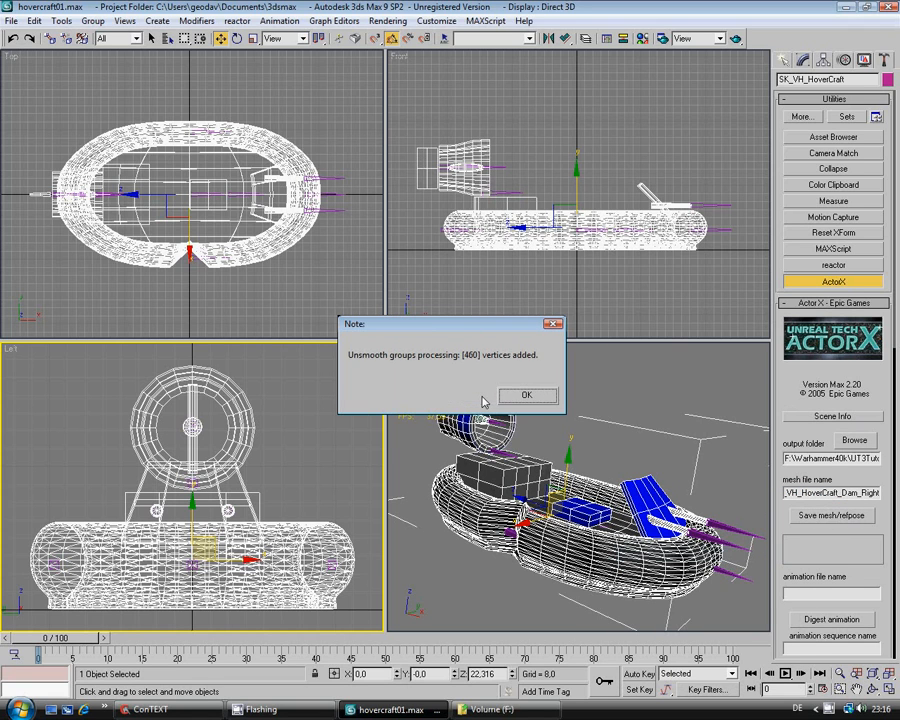
{"action": "left_click", "coordinate": [522, 396]}
{"action": "left_click", "coordinate": [521, 398]}
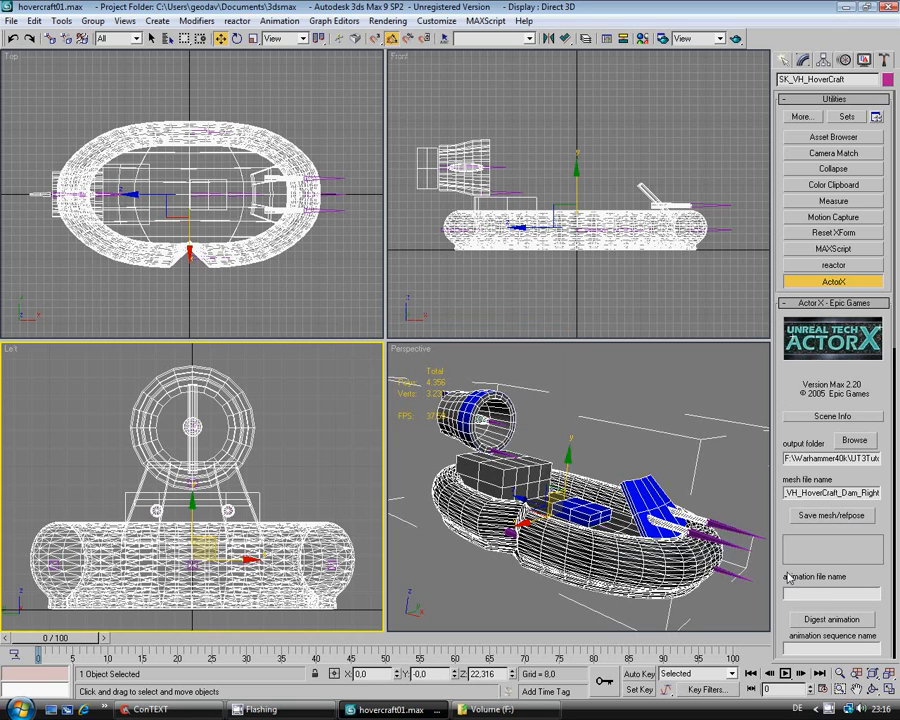
{"action": "scroll", "coordinate": [784, 590], "scroll_direction": "down", "scroll_amount": 5}
{"action": "scroll", "coordinate": [780, 620], "scroll_direction": "up", "scroll_amount": 5}
Preview the topmost Edit Poly modifier's damage, then switch off all the damage Edit Poly modifiers to restore the intact hull
{"action": "left_click", "coordinate": [803, 60]}
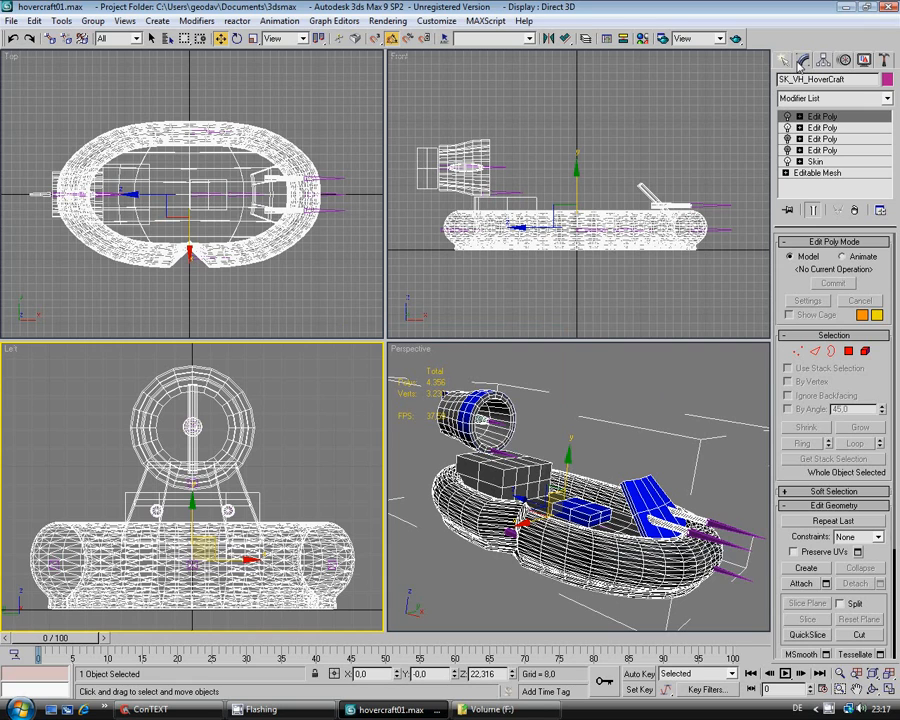
{"action": "left_click", "coordinate": [787, 117]}
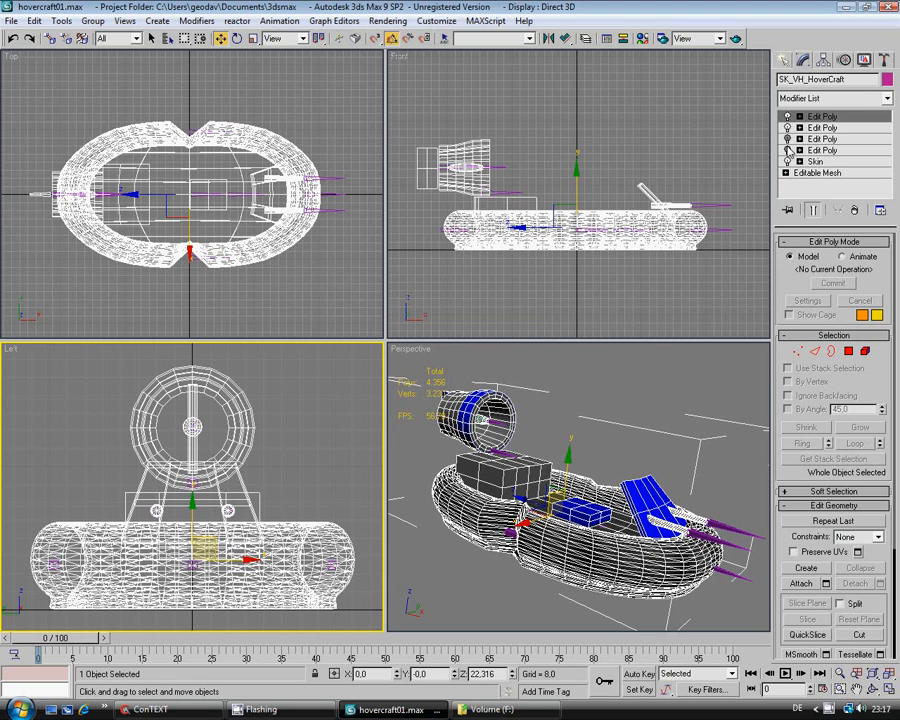
{"action": "left_click", "coordinate": [787, 117]}
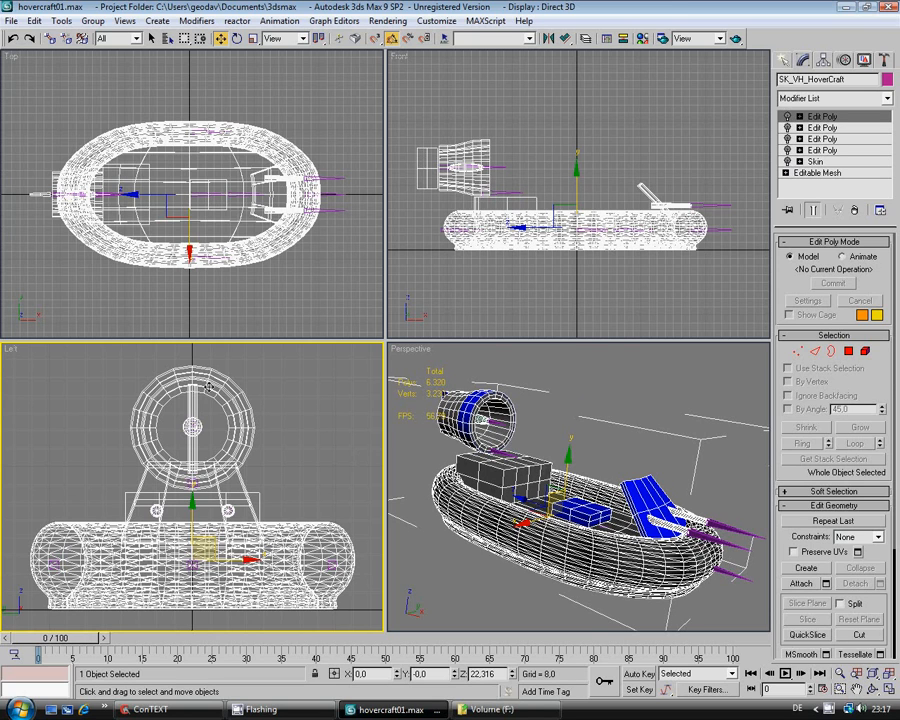
{"action": "left_click", "coordinate": [300, 440]}
{"action": "left_click", "coordinate": [231, 434]}
Export the selected intact hovercraft mesh as Wavefront OBJ, replacing SK_VH_HoverCraft.obj and accepting the current exporter options with triangle faces
{"action": "left_click", "coordinate": [11, 20]}
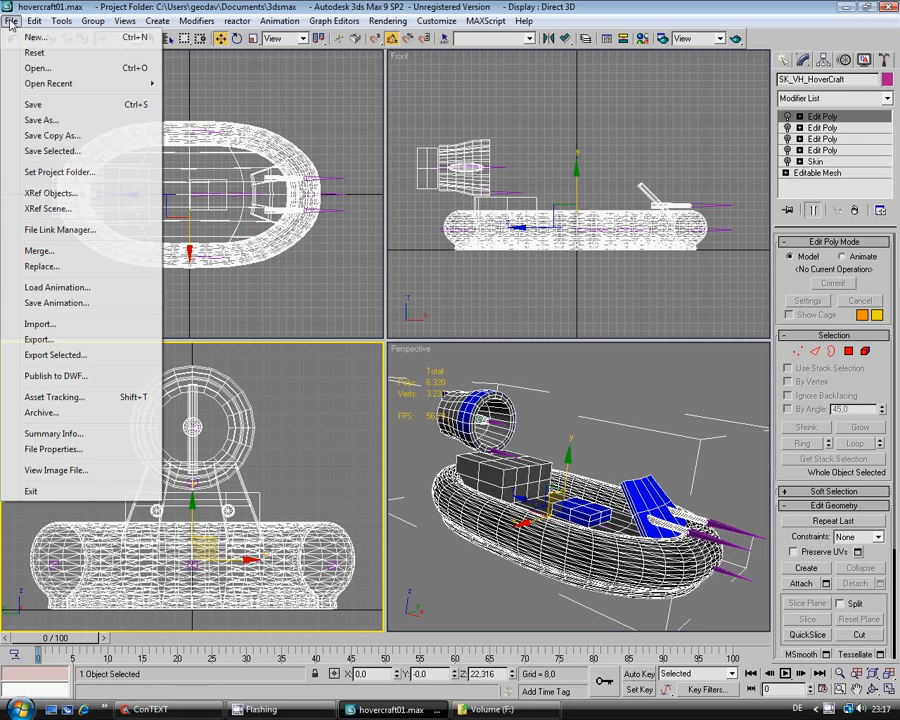
{"action": "left_click", "coordinate": [64, 356]}
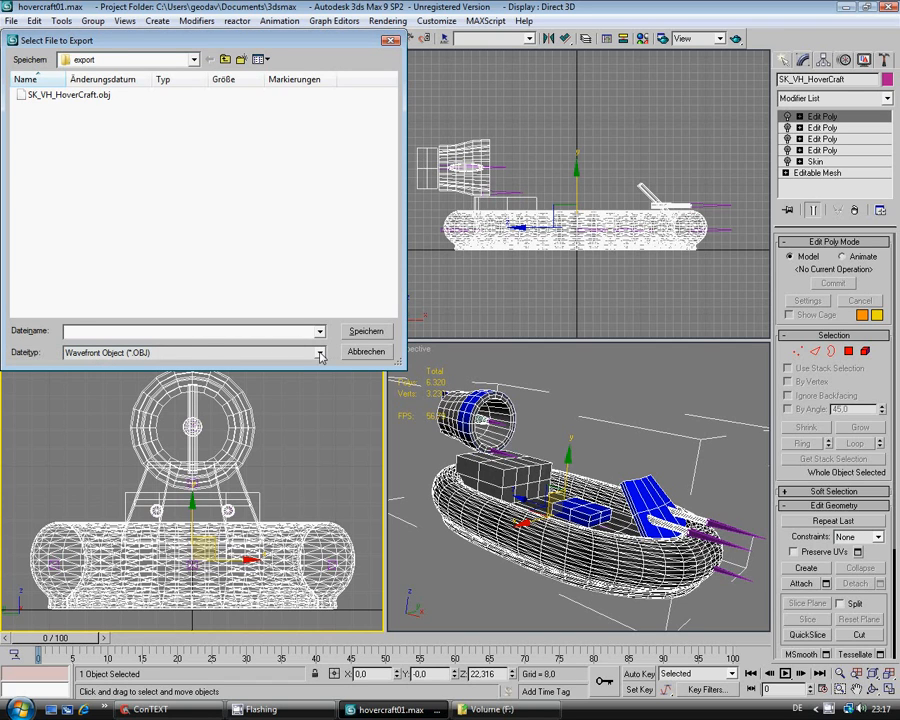
{"action": "left_click", "coordinate": [88, 97]}
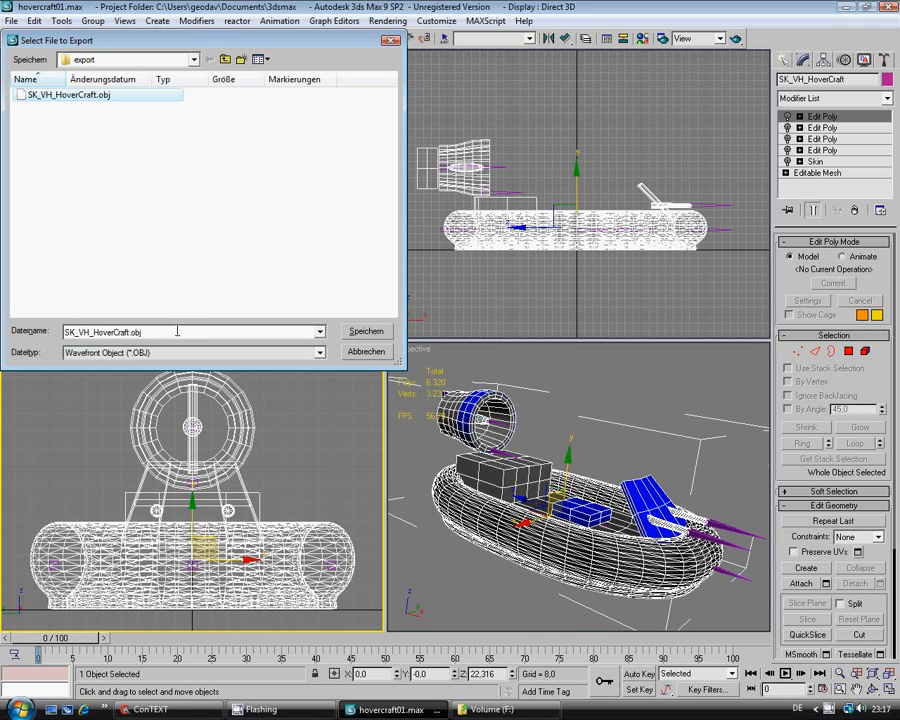
{"action": "left_click", "coordinate": [367, 332]}
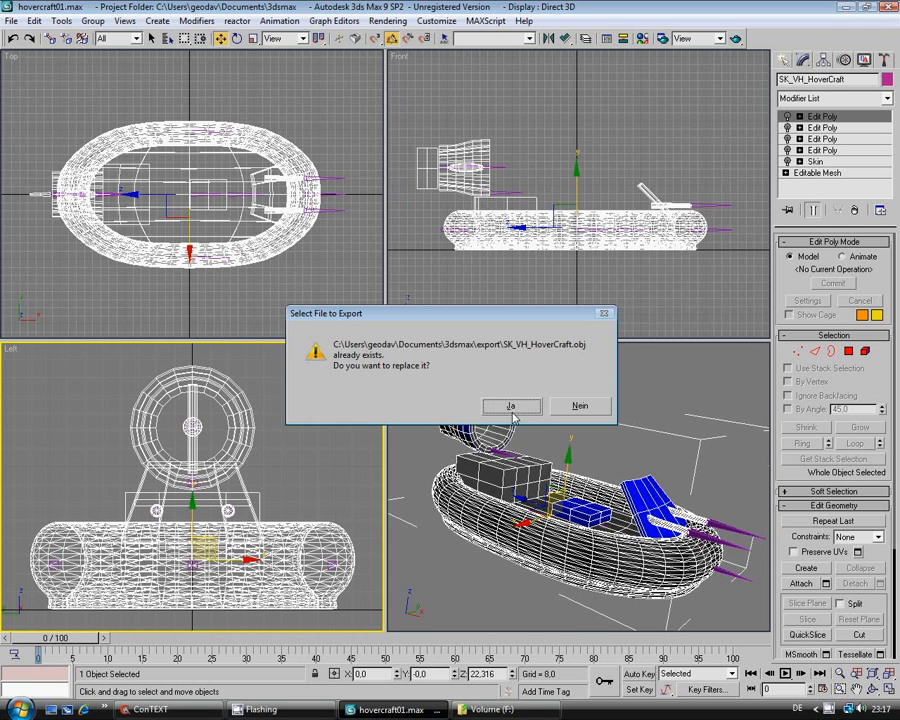
{"action": "left_click", "coordinate": [512, 406]}
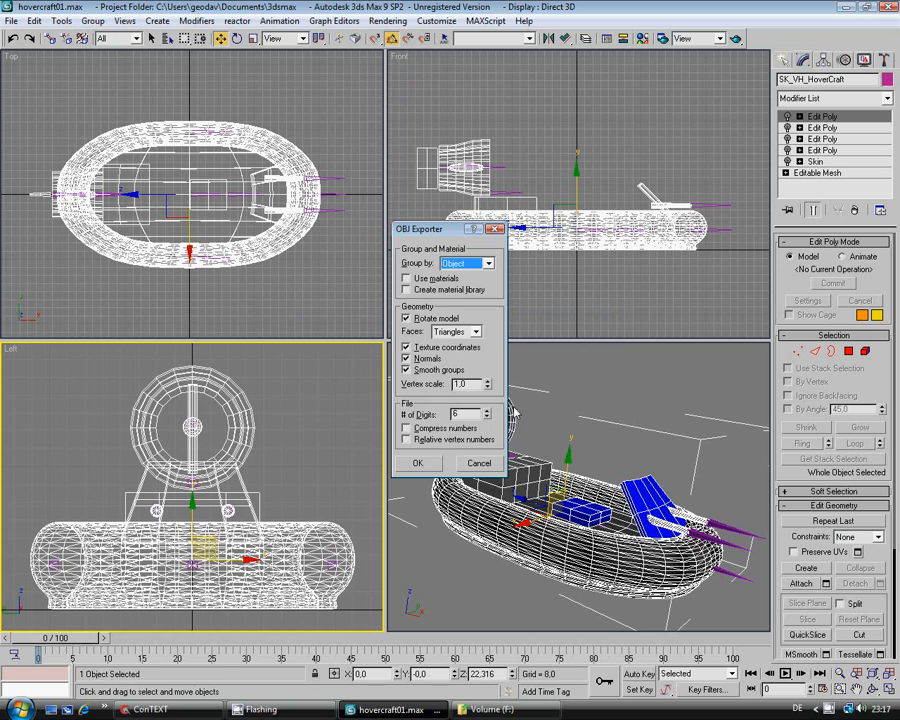
{"action": "left_click", "coordinate": [418, 463]}
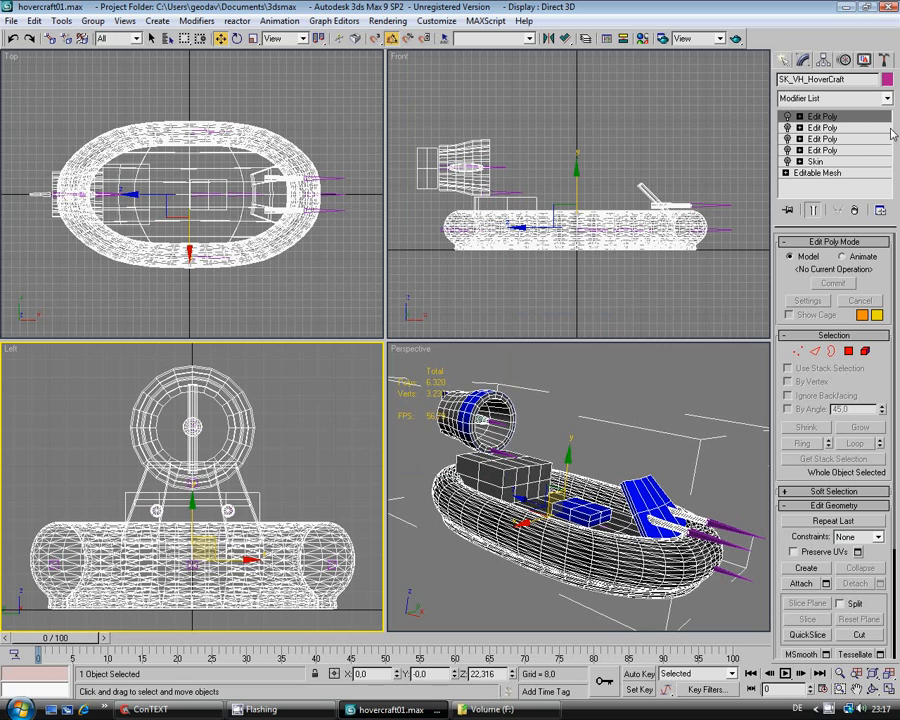
Switch on all four Edit Poly modifiers in the stack to combine every damage deformation on the hull
{"action": "left_click", "coordinate": [787, 128]}
{"action": "left_click", "coordinate": [787, 129]}
{"action": "left_click", "coordinate": [787, 140]}
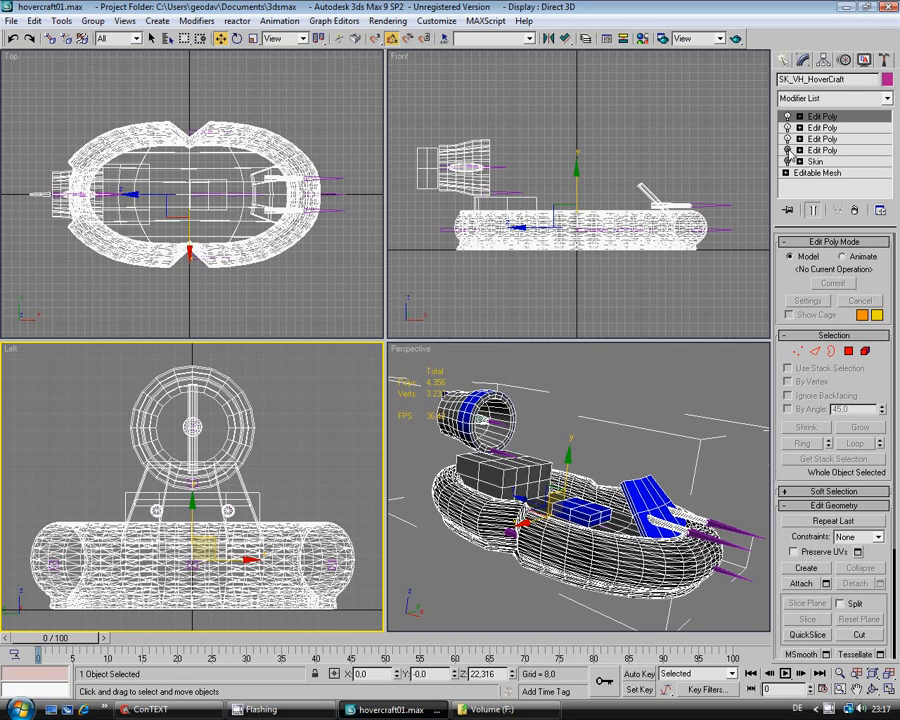
{"action": "left_click", "coordinate": [787, 151]}
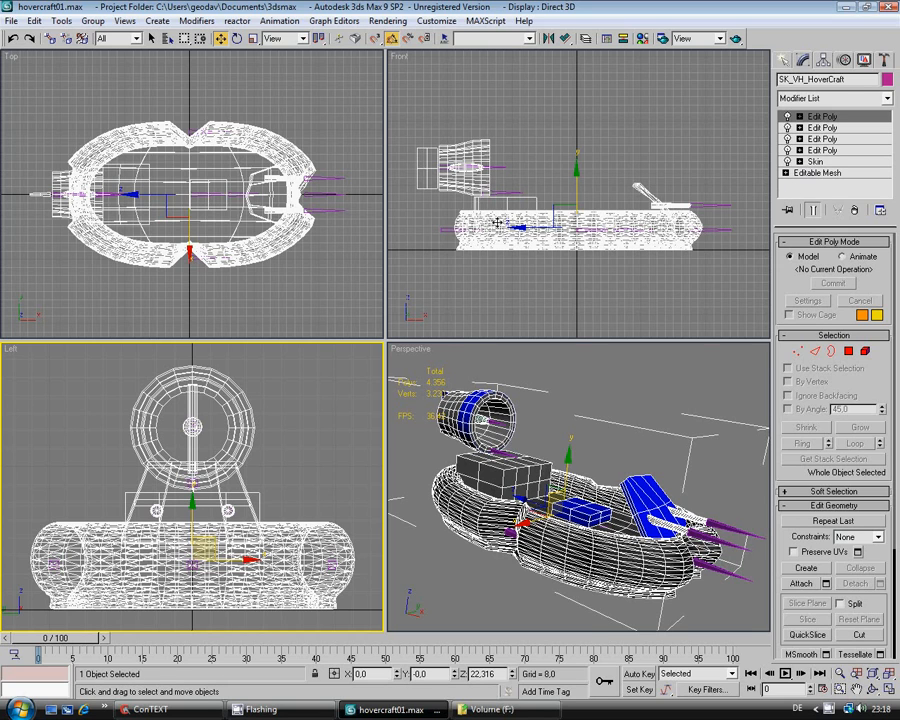
Start exporting the selected damaged mesh as ASCII Scene Export (*.ASE), replacing the existing SK_VH_HoverCraft_Death.ASE in the export folder
{"action": "left_click", "coordinate": [12, 20]}
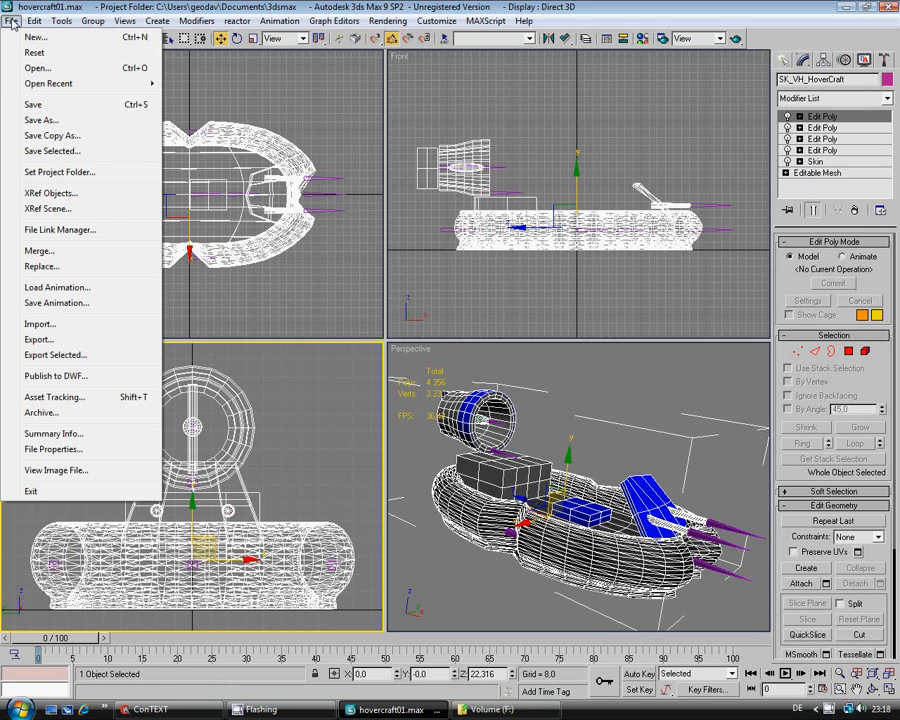
{"action": "left_click", "coordinate": [69, 362]}
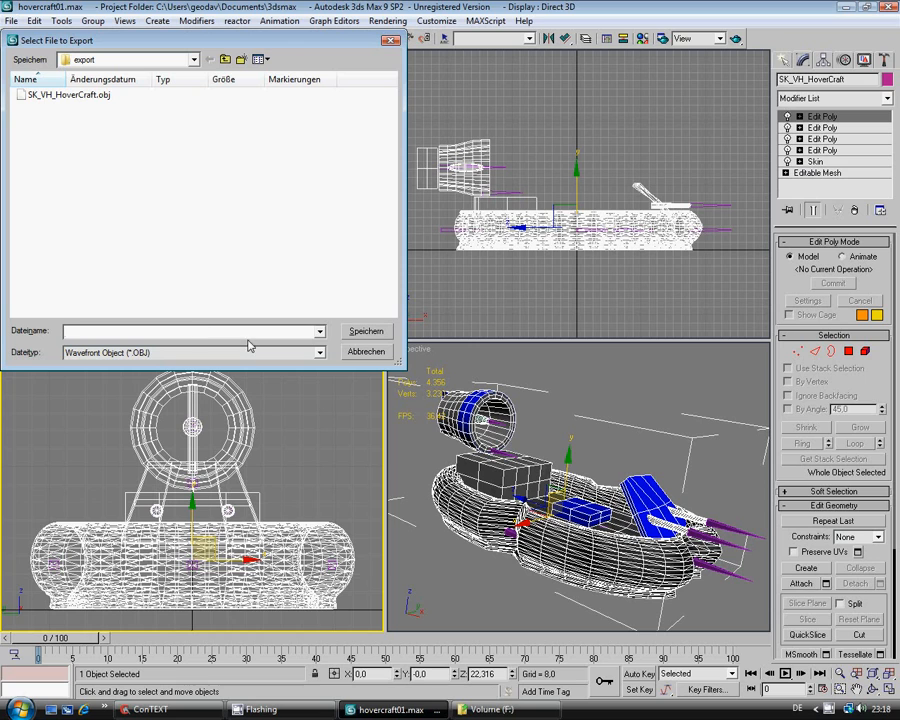
{"action": "left_click", "coordinate": [318, 353]}
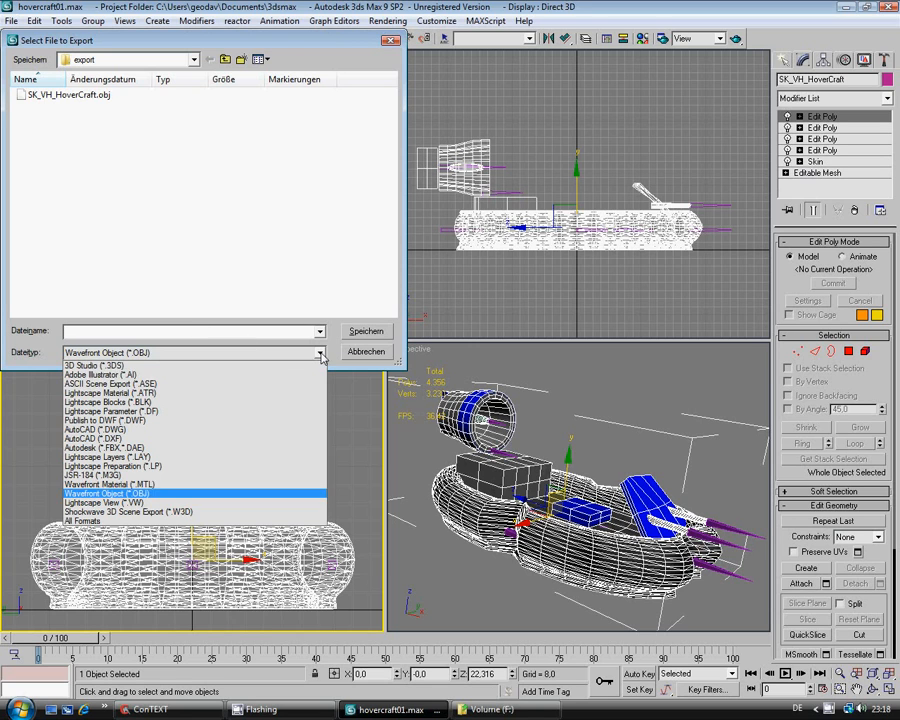
{"action": "left_click", "coordinate": [284, 384]}
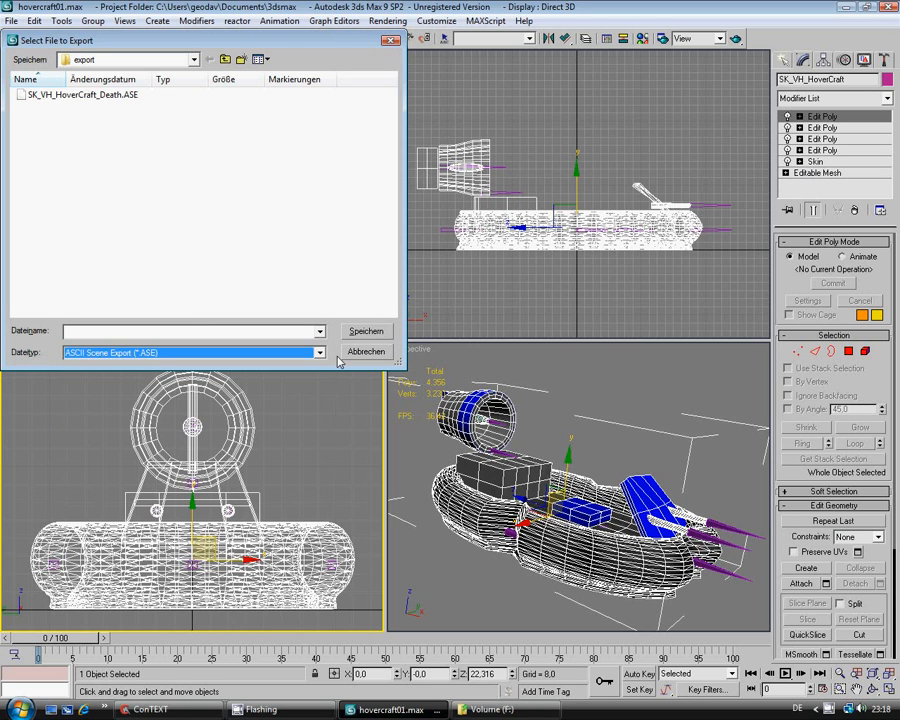
{"action": "left_click", "coordinate": [88, 96]}
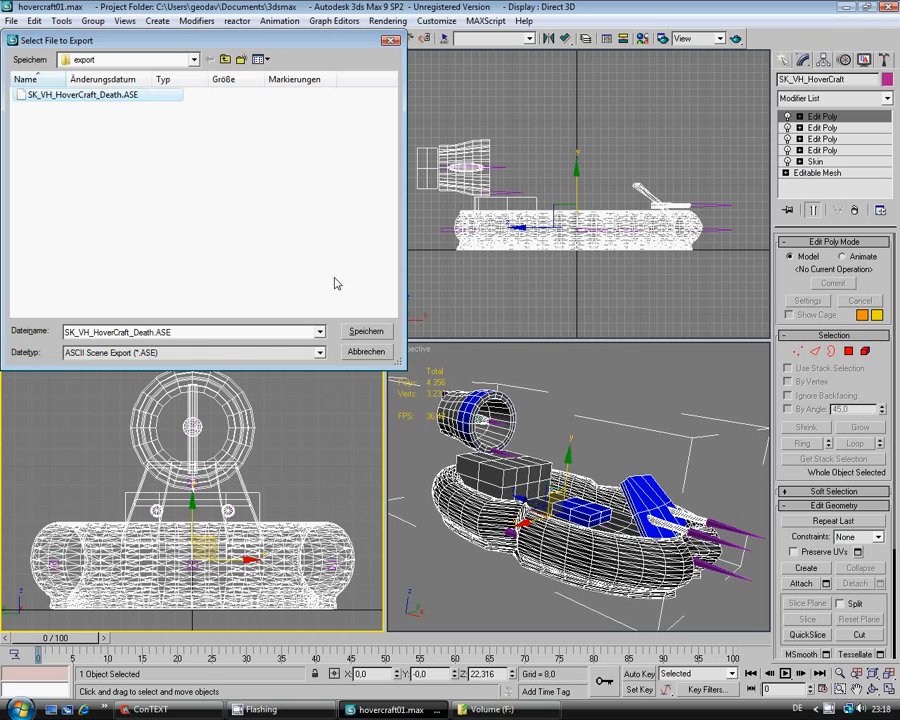
{"action": "left_click", "coordinate": [362, 331]}
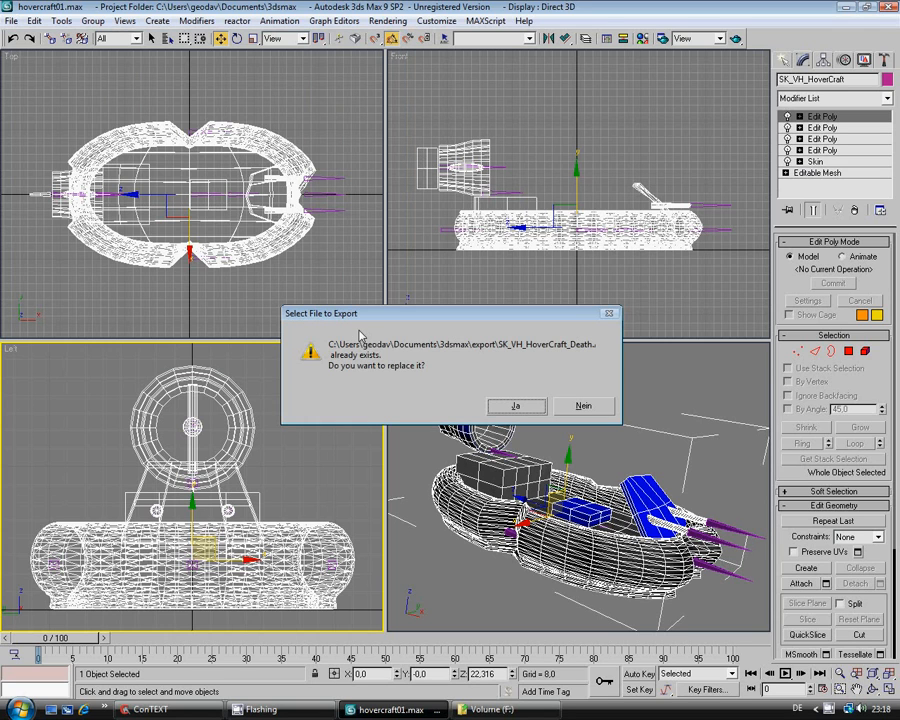
{"action": "left_click", "coordinate": [512, 405]}
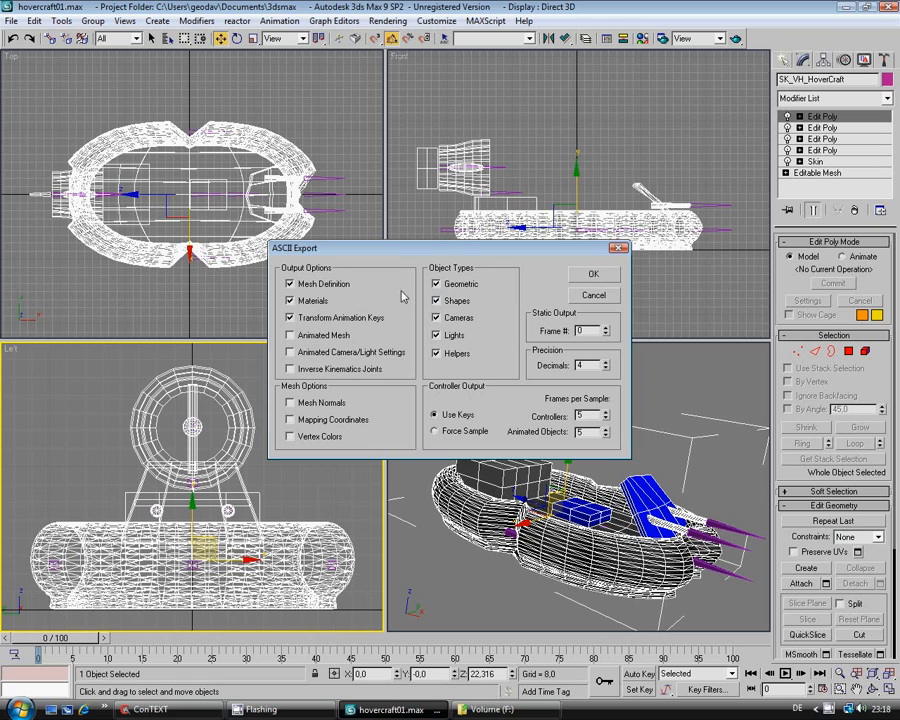
Include mesh normals and mapping coordinates, limit the object types to Geometric only, and complete the ASCII export
{"action": "left_click", "coordinate": [291, 403]}
{"action": "left_click", "coordinate": [292, 420]}
{"action": "left_click", "coordinate": [436, 353]}
{"action": "left_click", "coordinate": [436, 317]}
{"action": "left_click", "coordinate": [436, 301]}
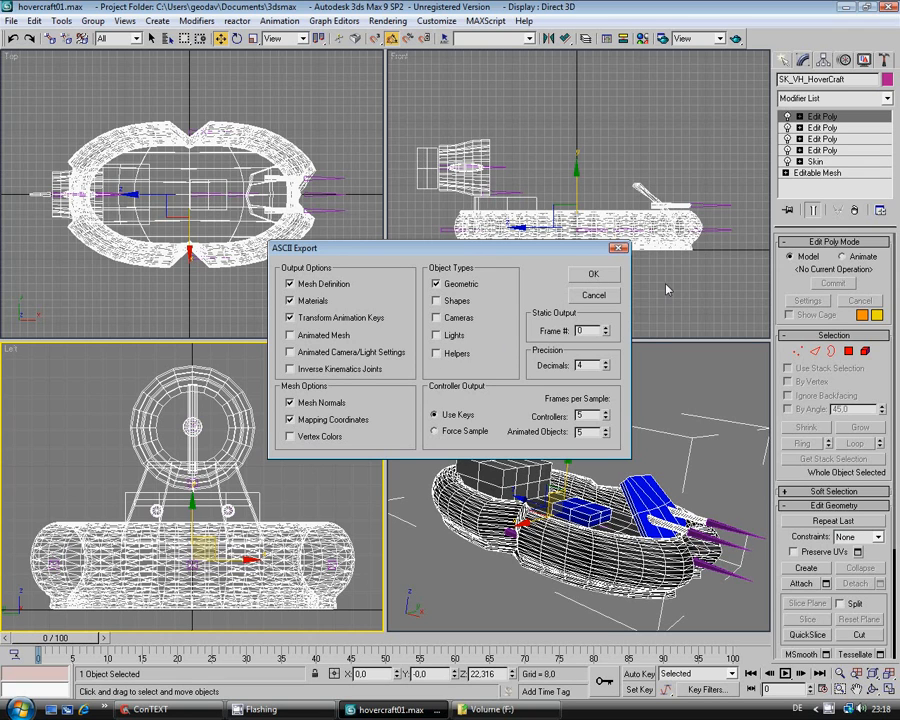
{"action": "left_click", "coordinate": [603, 277]}
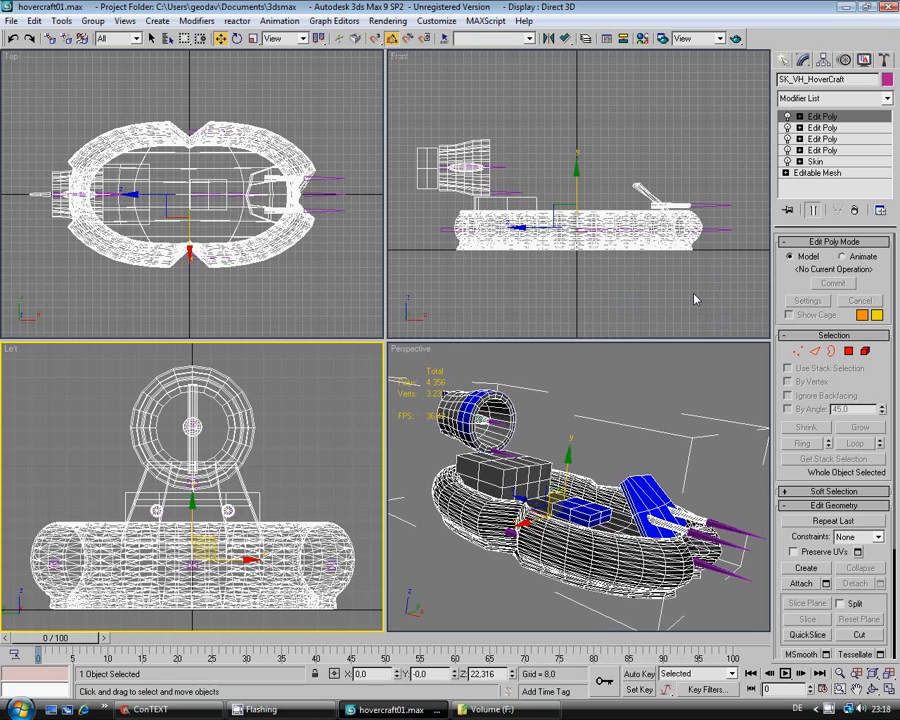
{"action": "right_click", "coordinate": [829, 712]}
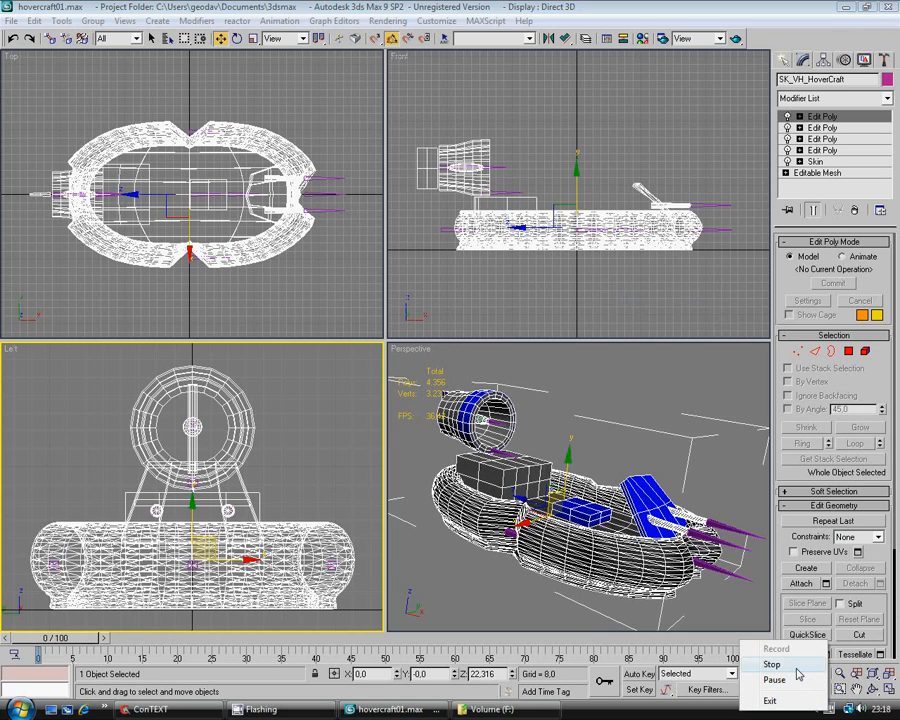